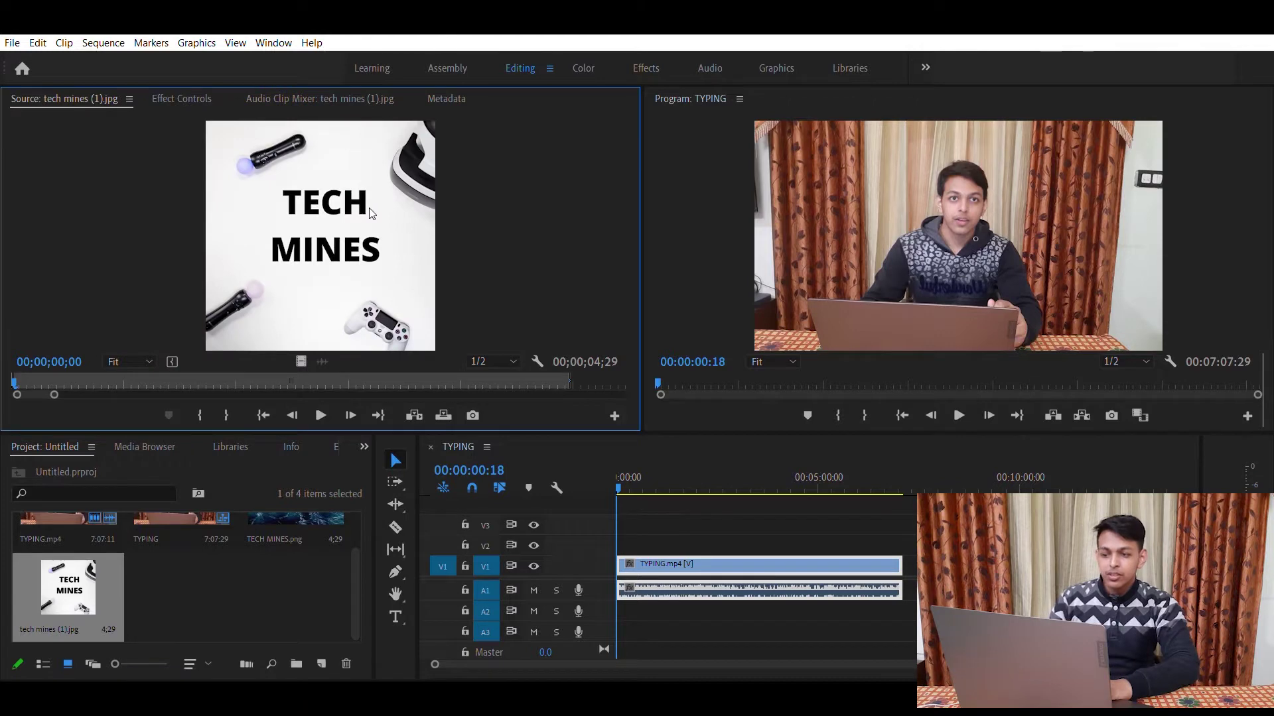
# - Add tech mines (1).jpg to track V2 above TYPING.mp4, lengthen it to cover several minutes and align it with the sequence start
pyautogui.moveTo(371, 212); pyautogui.dragTo(698, 529)
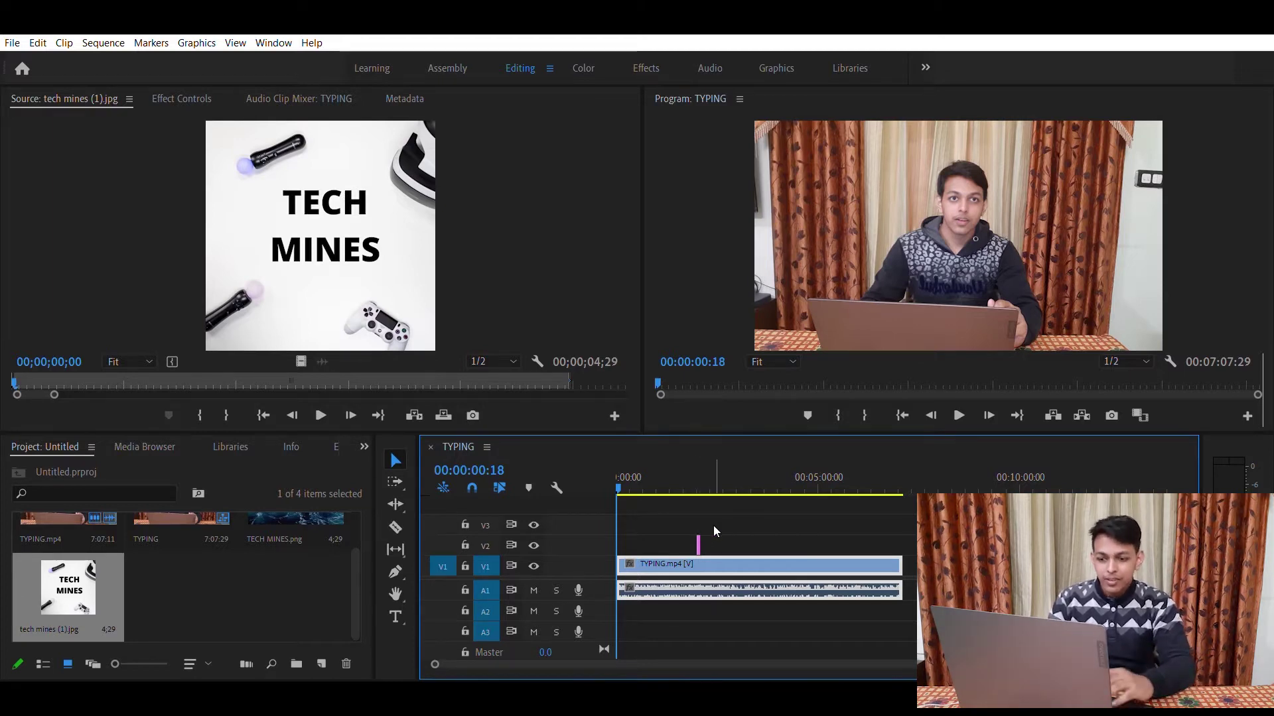
pyautogui.press('space')
pyautogui.press('space')
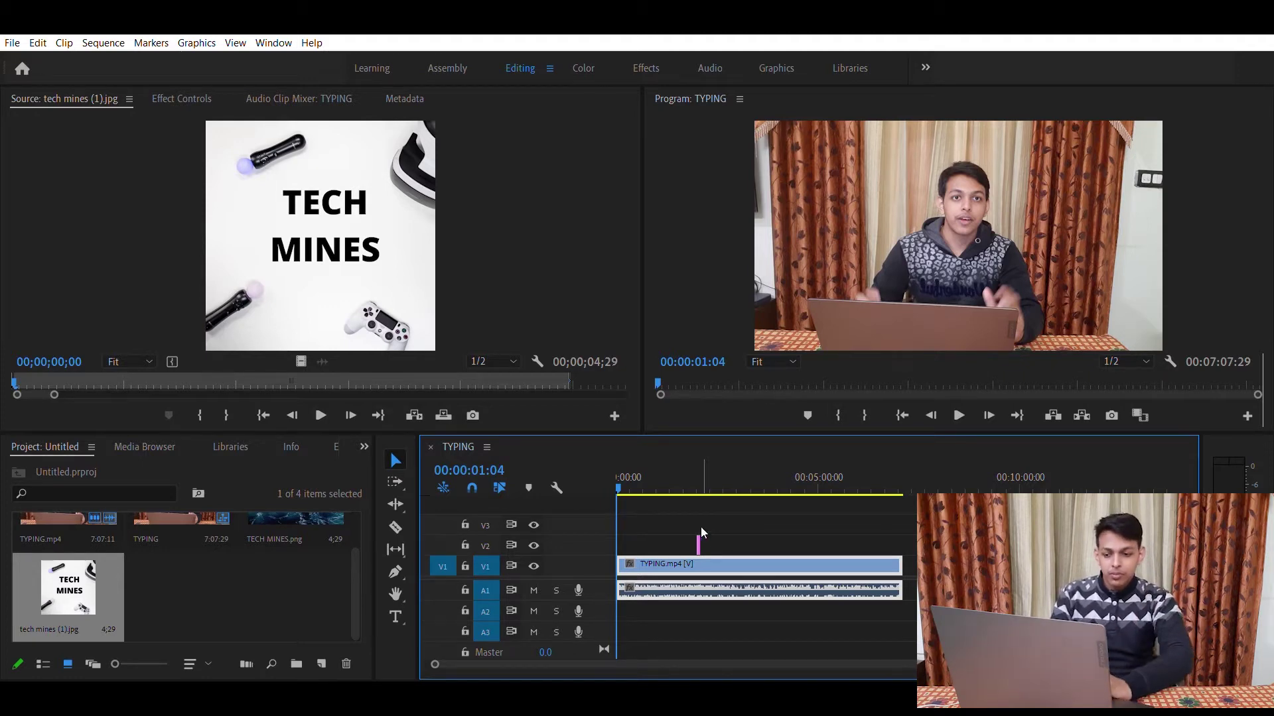
pyautogui.moveTo(718, 533); pyautogui.dragTo(829, 525)
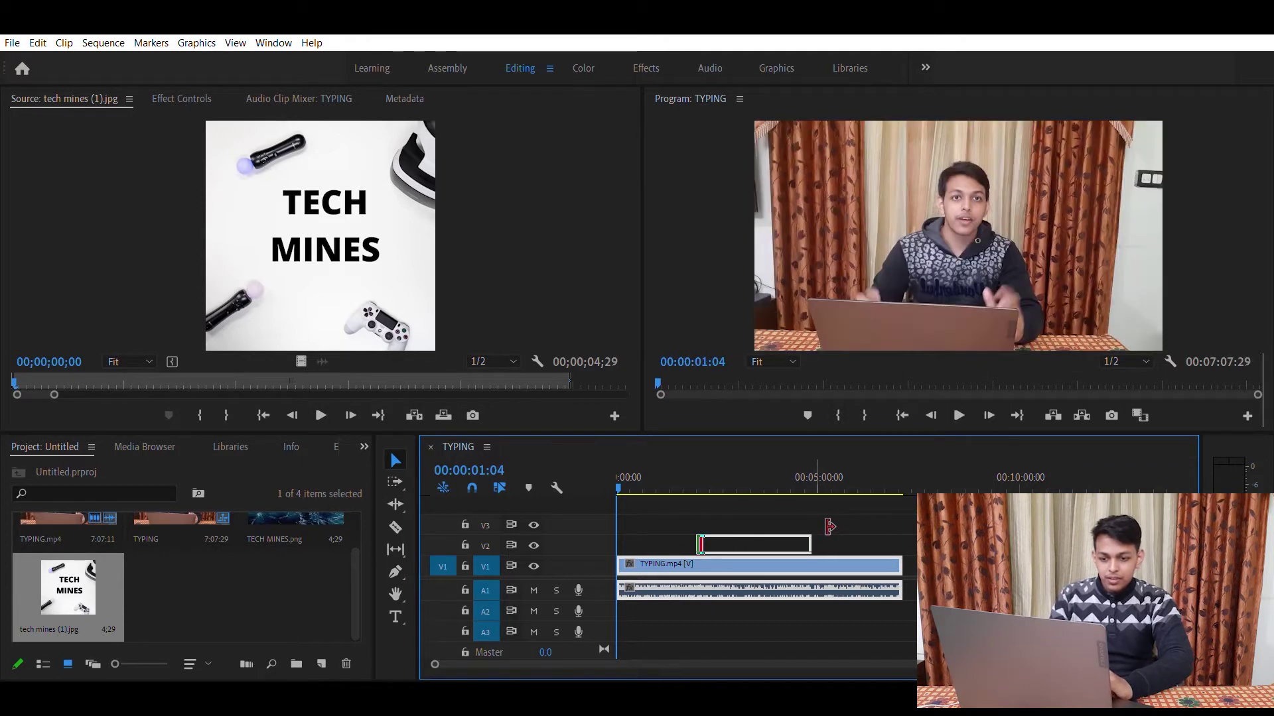
pyautogui.moveTo(749, 538); pyautogui.dragTo(657, 529)
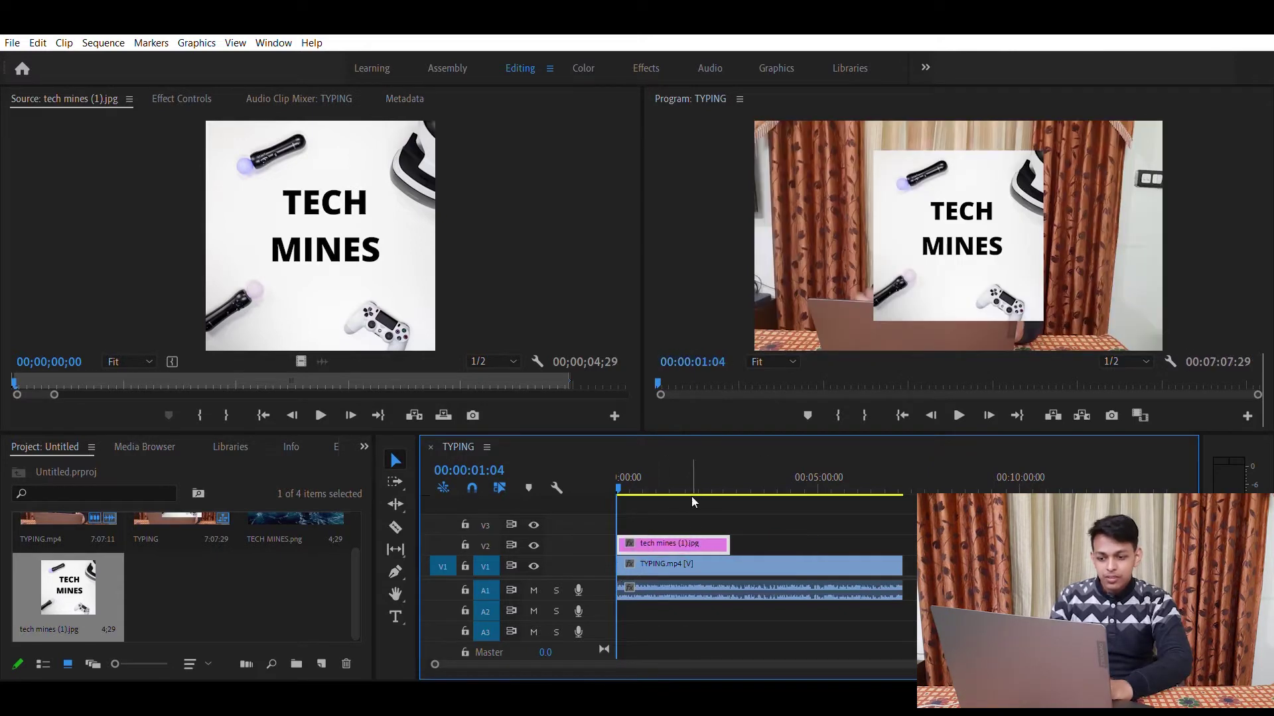
pyautogui.press('space')
pyautogui.press('space')
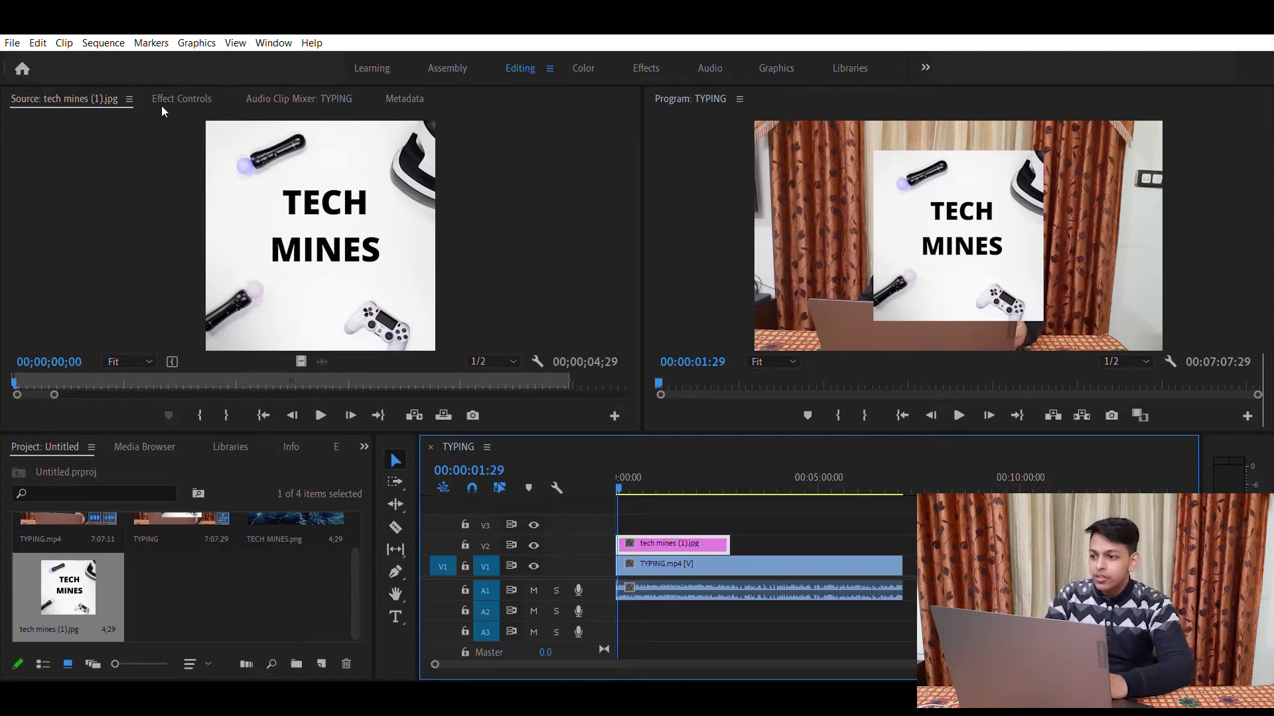
# - Set the image clip's Motion position to about 1518, 506 so it sits on the right side of the video frame
pyautogui.click(193, 81)
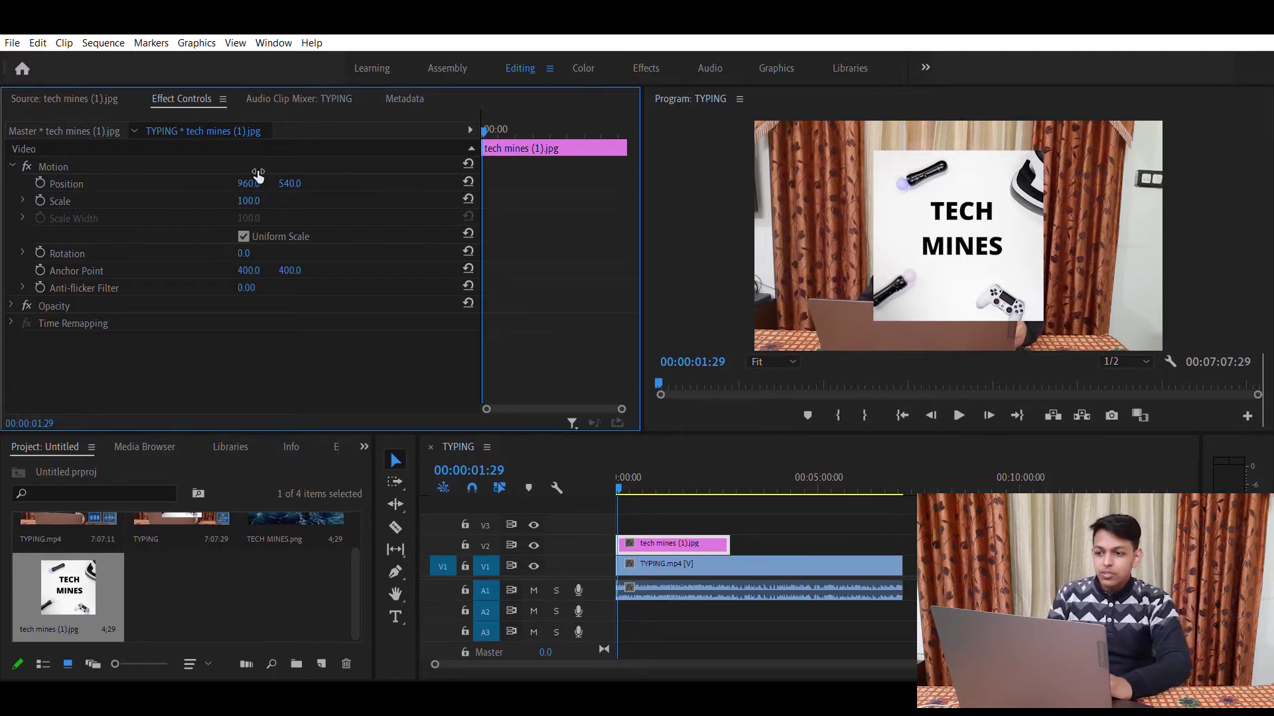
pyautogui.moveTo(258, 175); pyautogui.dragTo(143, 188)
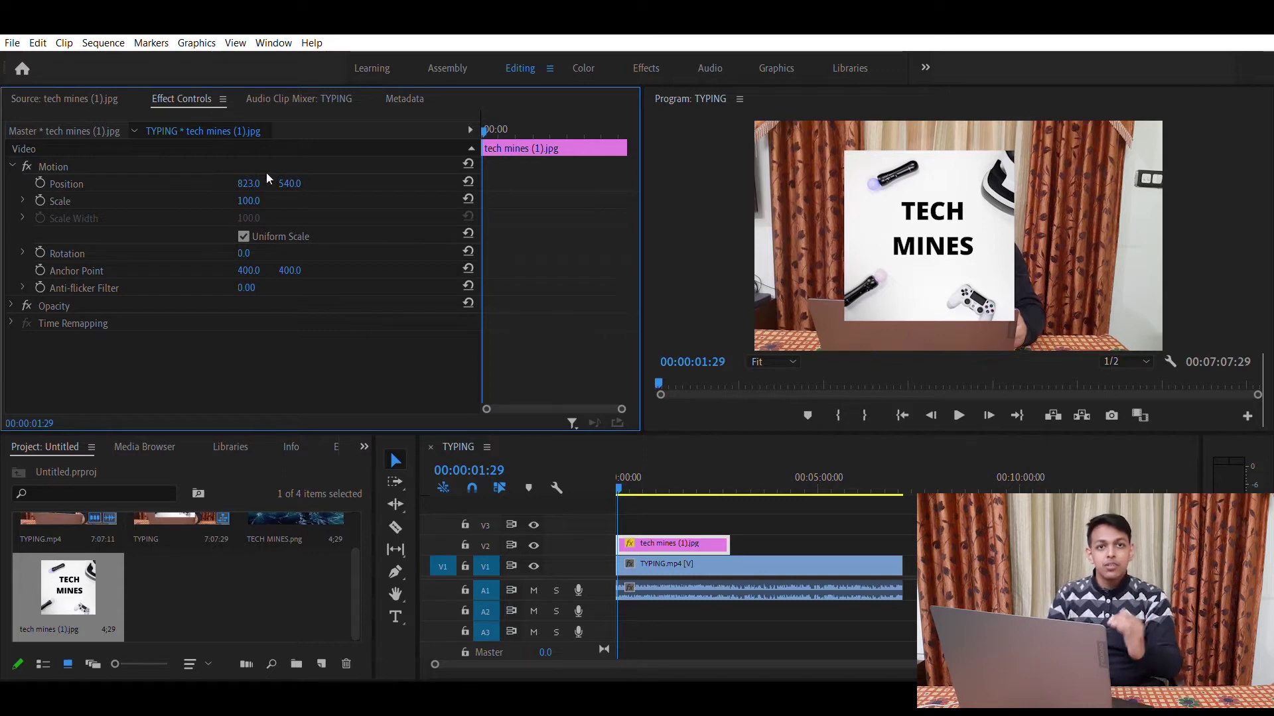
pyautogui.moveTo(256, 178); pyautogui.dragTo(834, 181)
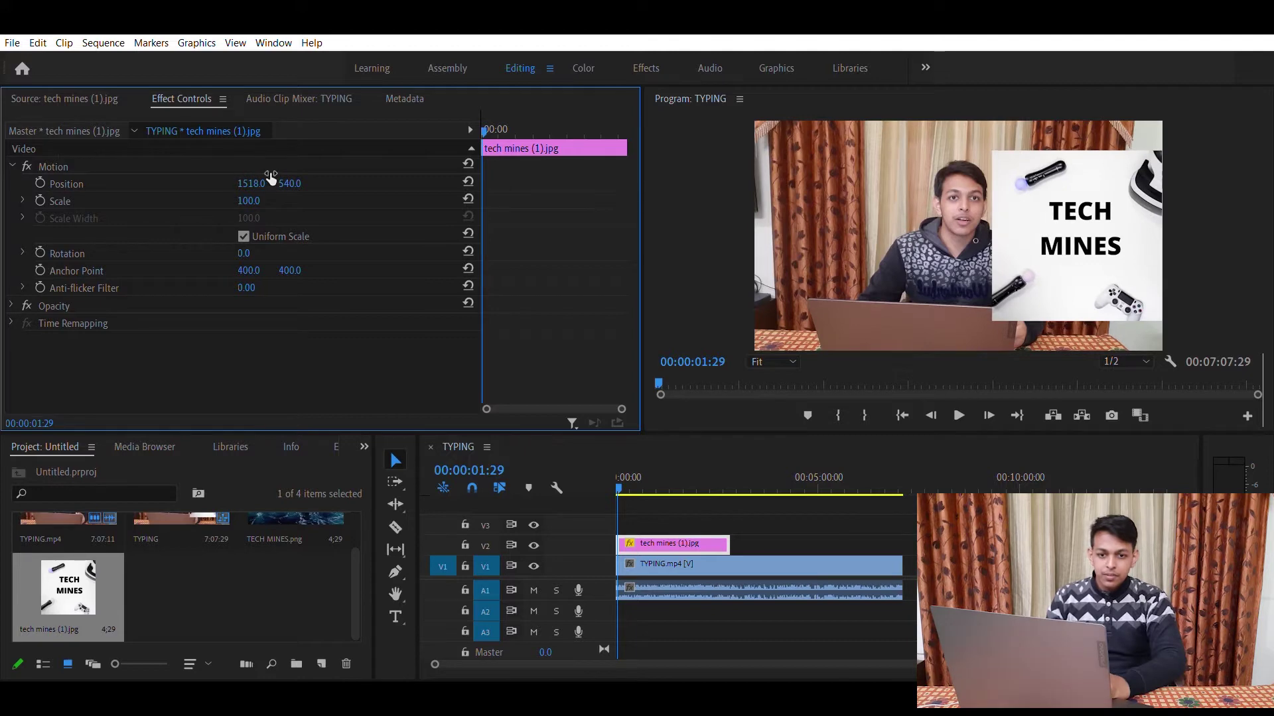
pyautogui.moveTo(286, 178)
pyautogui.mouseDown()
pyautogui.moveTo(196, 179)
pyautogui.moveTo(308, 173)
pyautogui.mouseUp()
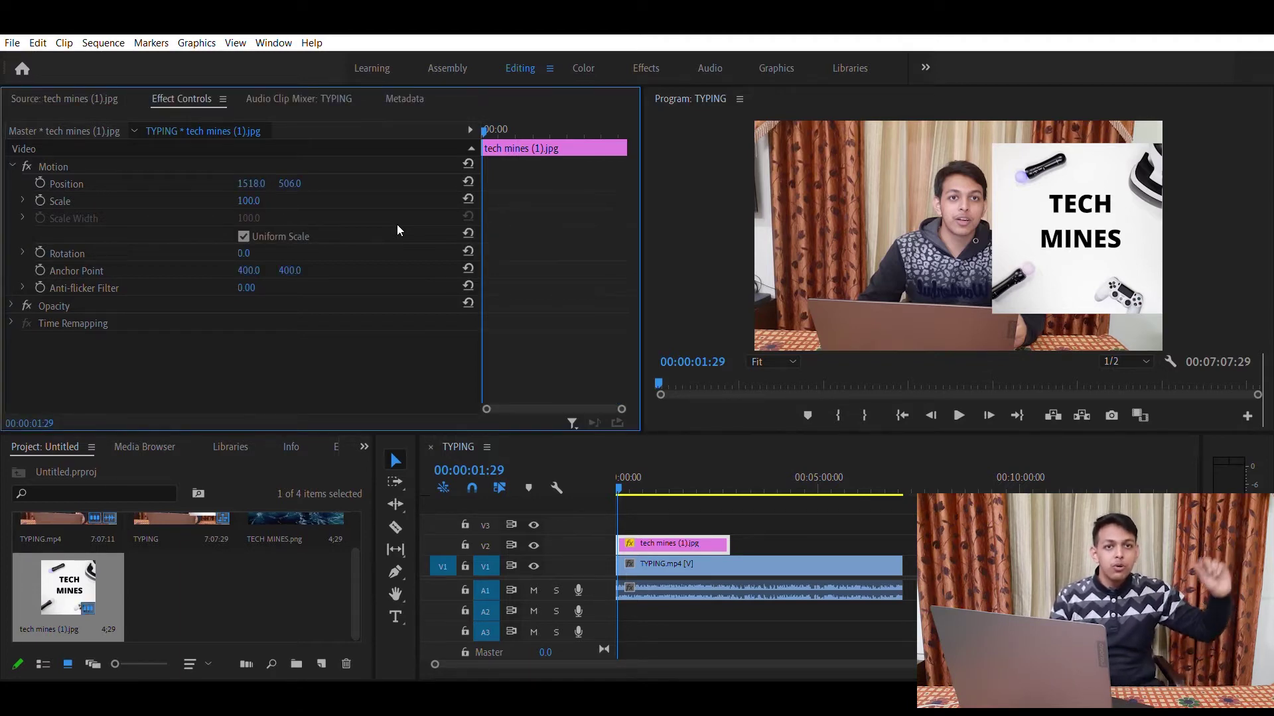
# - Shrink the image to a scale of 28 and set its position to about 1798, 139 in the frame's upper-right corner
pyautogui.click(252, 200)
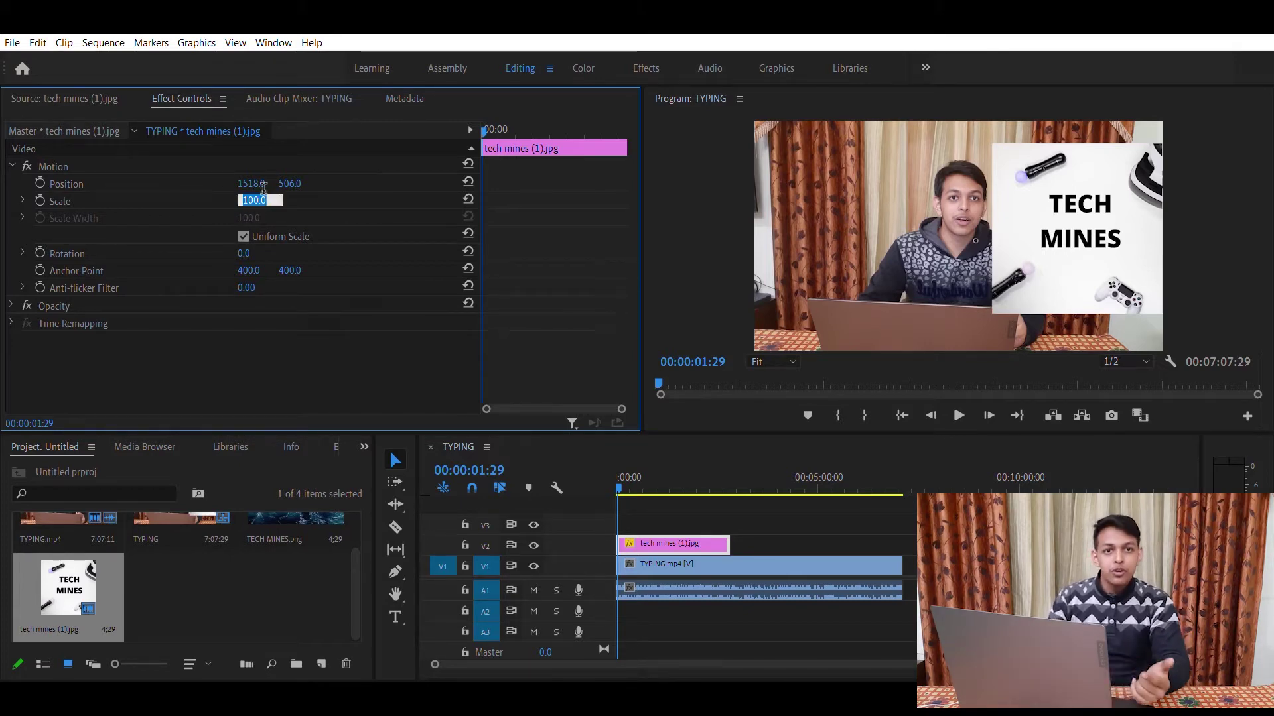
pyautogui.click(323, 185)
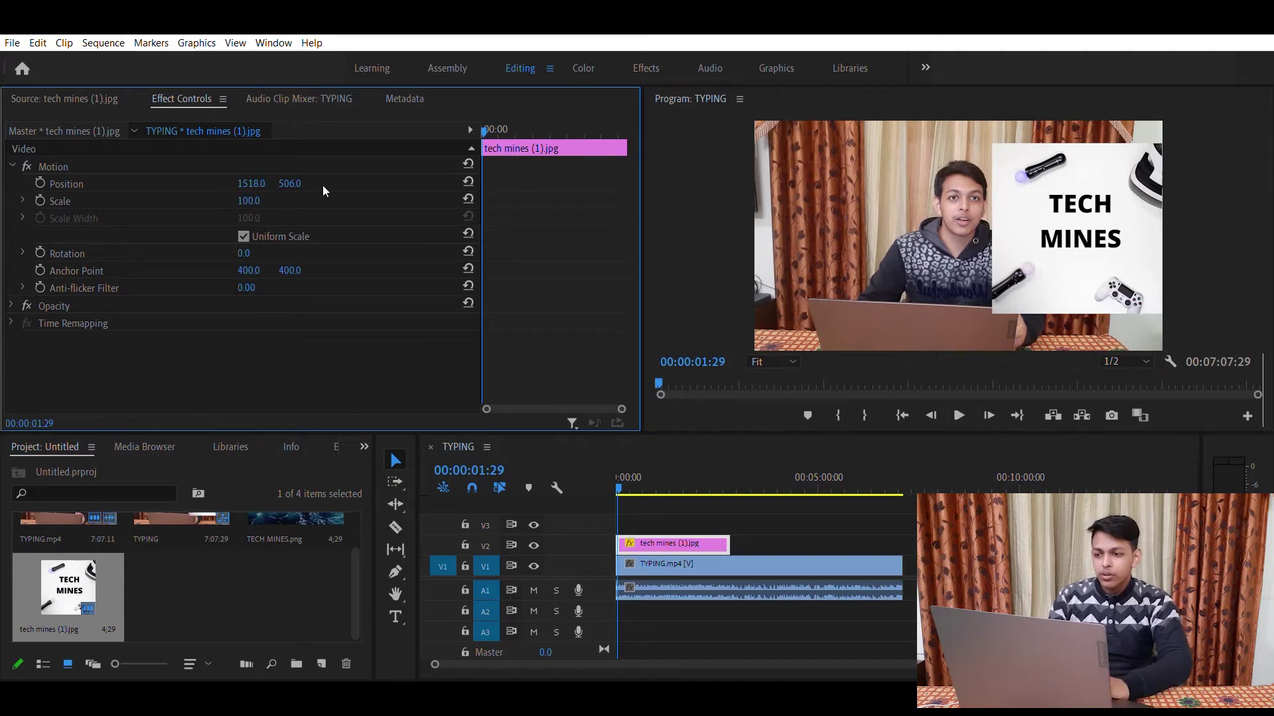
pyautogui.moveTo(262, 194); pyautogui.dragTo(197, 196)
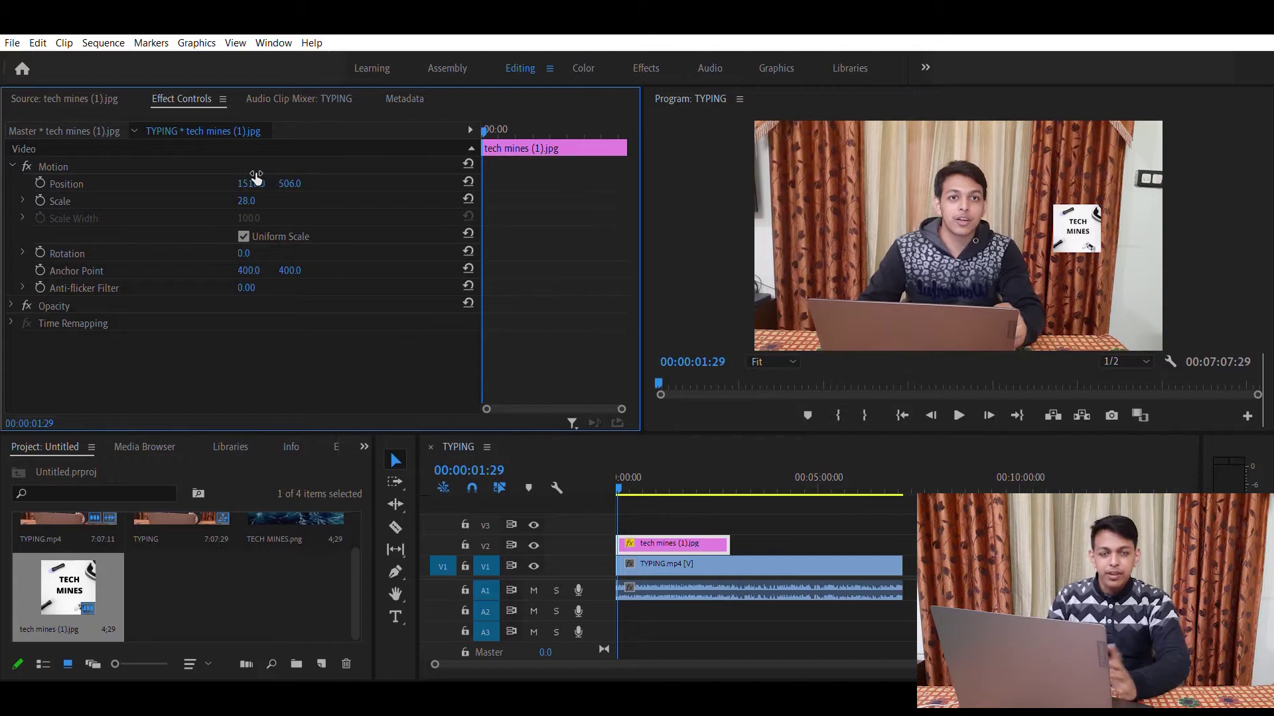
pyautogui.moveTo(246, 181); pyautogui.dragTo(487, 177)
pyautogui.moveTo(311, 171)
pyautogui.mouseDown()
pyautogui.moveTo(14, 205)
pyautogui.moveTo(298, 171)
pyautogui.mouseUp()
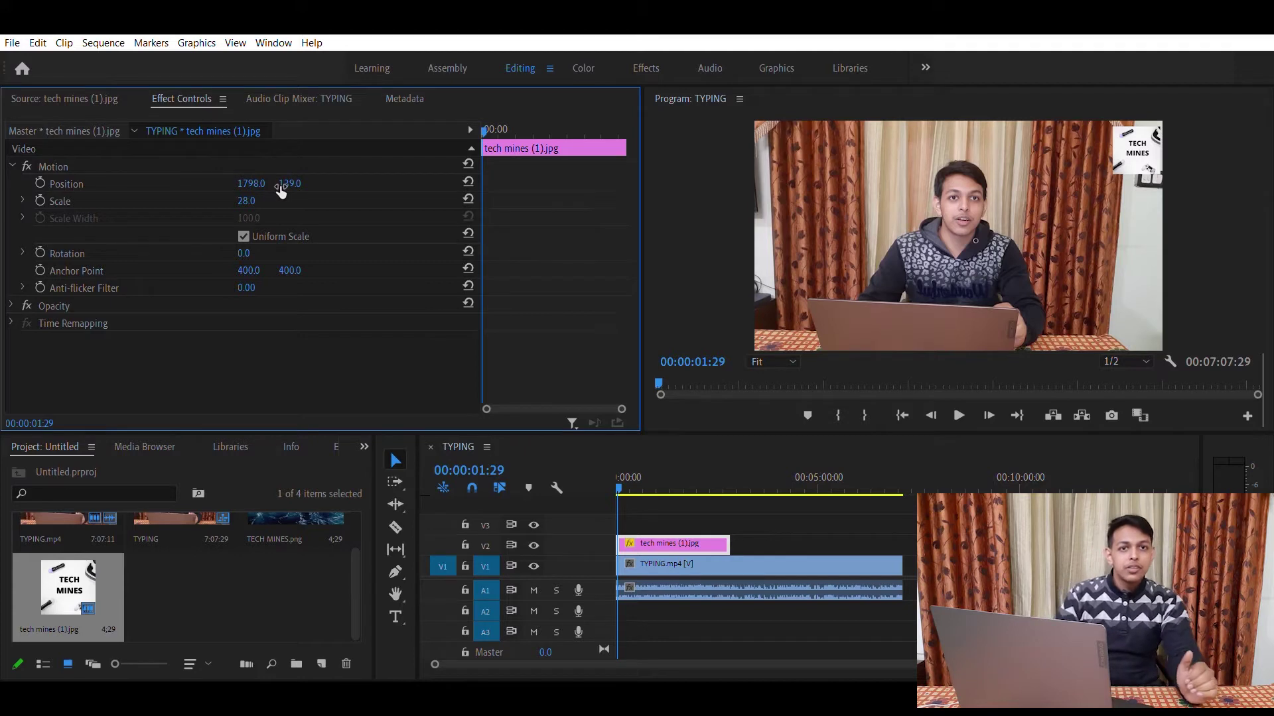
# - Directly in the video frame, shift the image's anchor point to about 529, 405 and enlarge it to scale 153.3 at position 1159, 292.4
pyautogui.click(1136, 146)
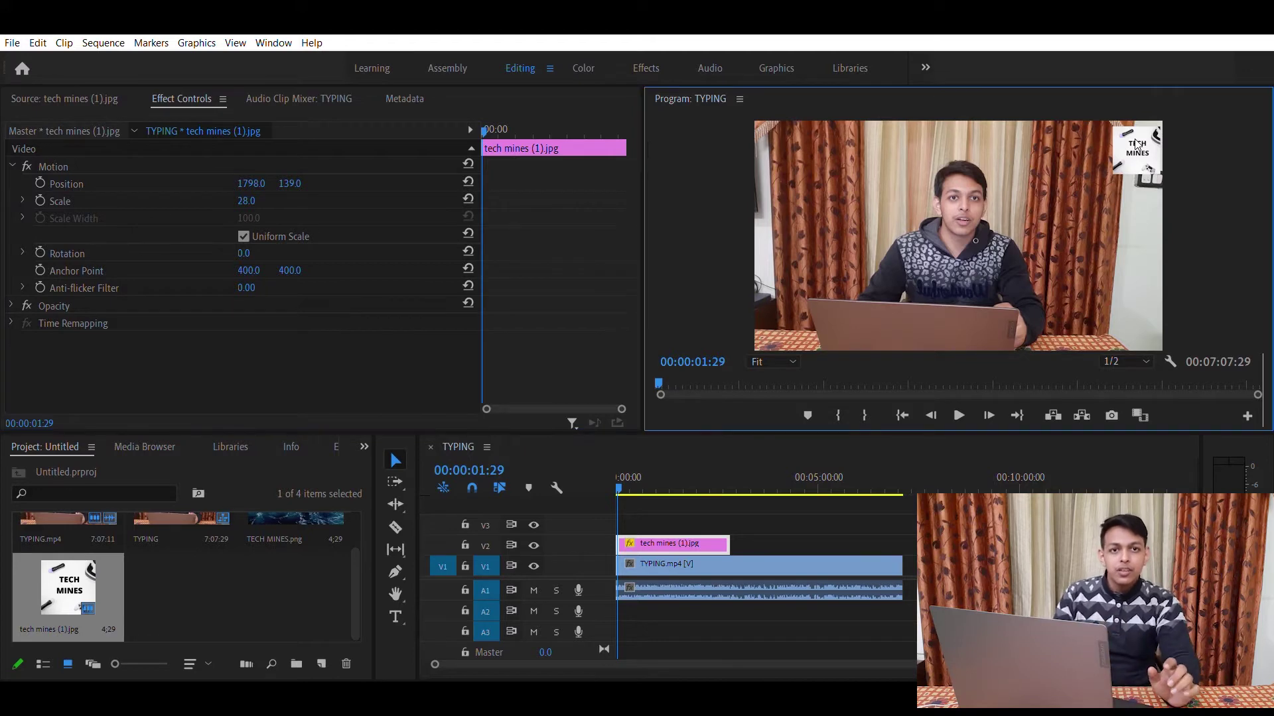
pyautogui.click(1136, 146)
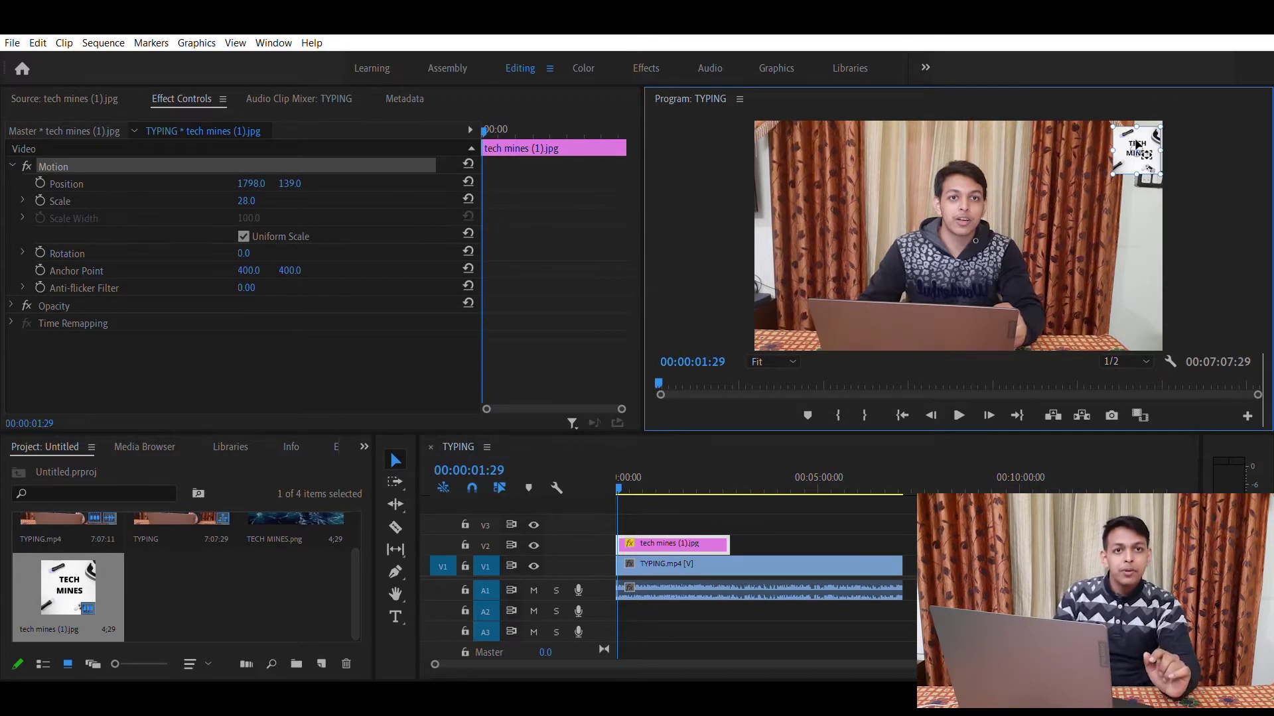
pyautogui.moveTo(1136, 145); pyautogui.dragTo(1133, 272)
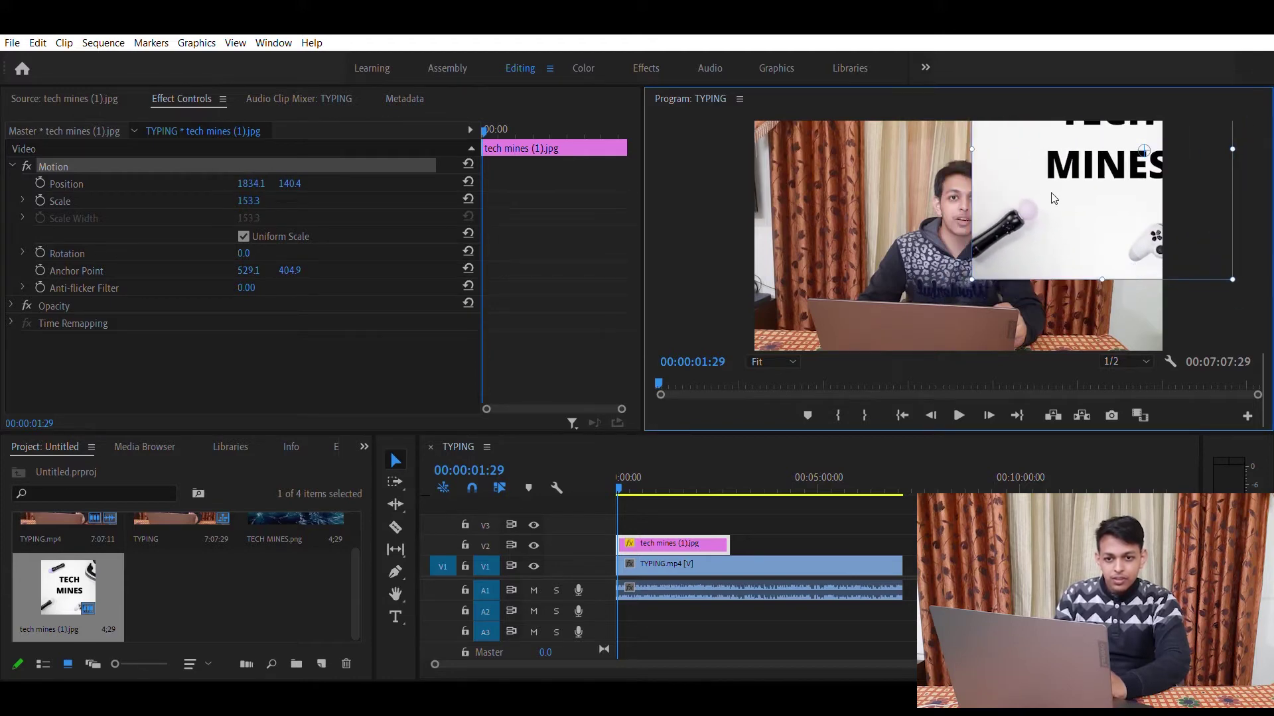
pyautogui.moveTo(1054, 197); pyautogui.dragTo(907, 230)
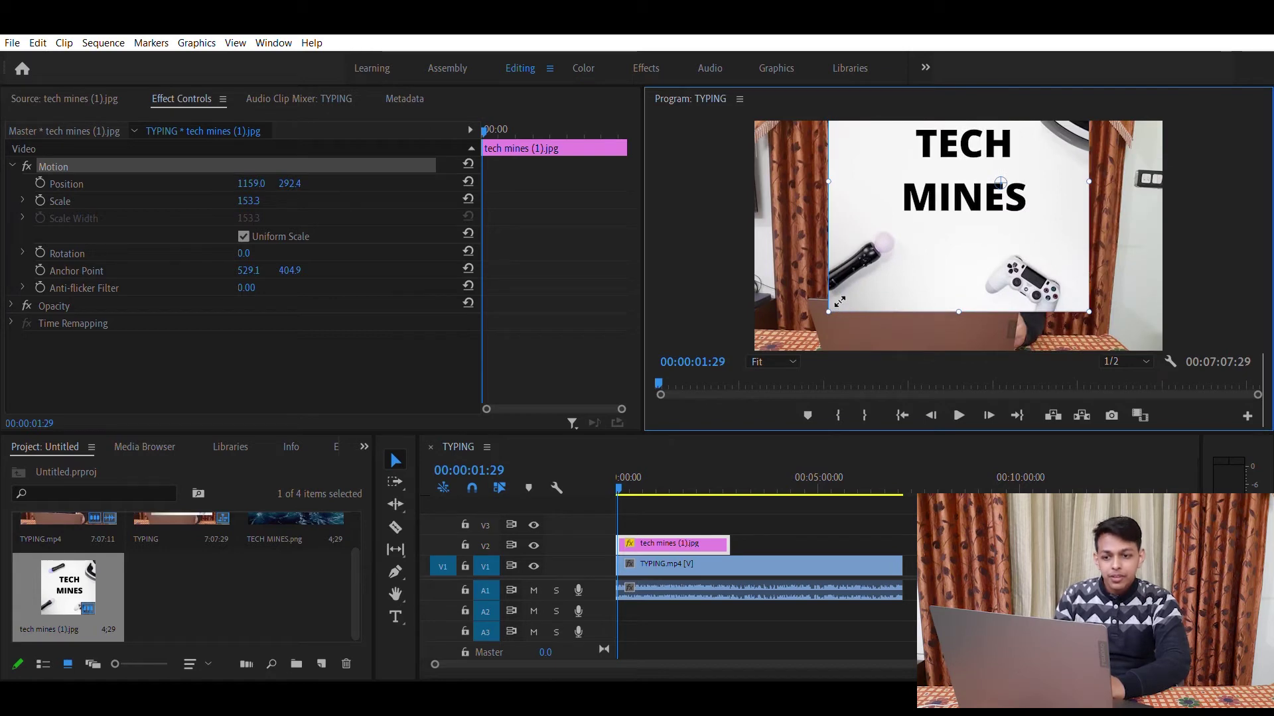
# - Shrink the image to scale 28, place it in the frame's lower-right corner at about 1842, 947 and play a preview
pyautogui.moveTo(828, 312); pyautogui.dragTo(930, 214)
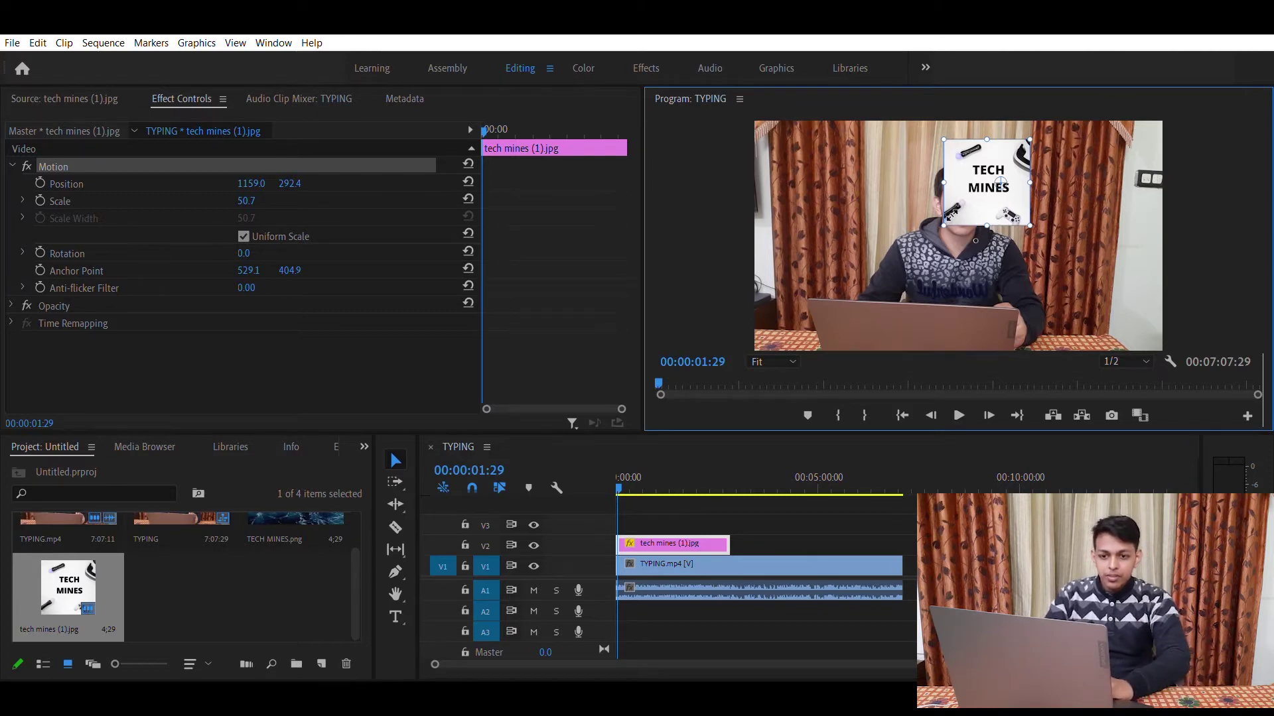
pyautogui.moveTo(945, 225); pyautogui.dragTo(1086, 157)
pyautogui.moveTo(1140, 148); pyautogui.dragTo(1135, 311)
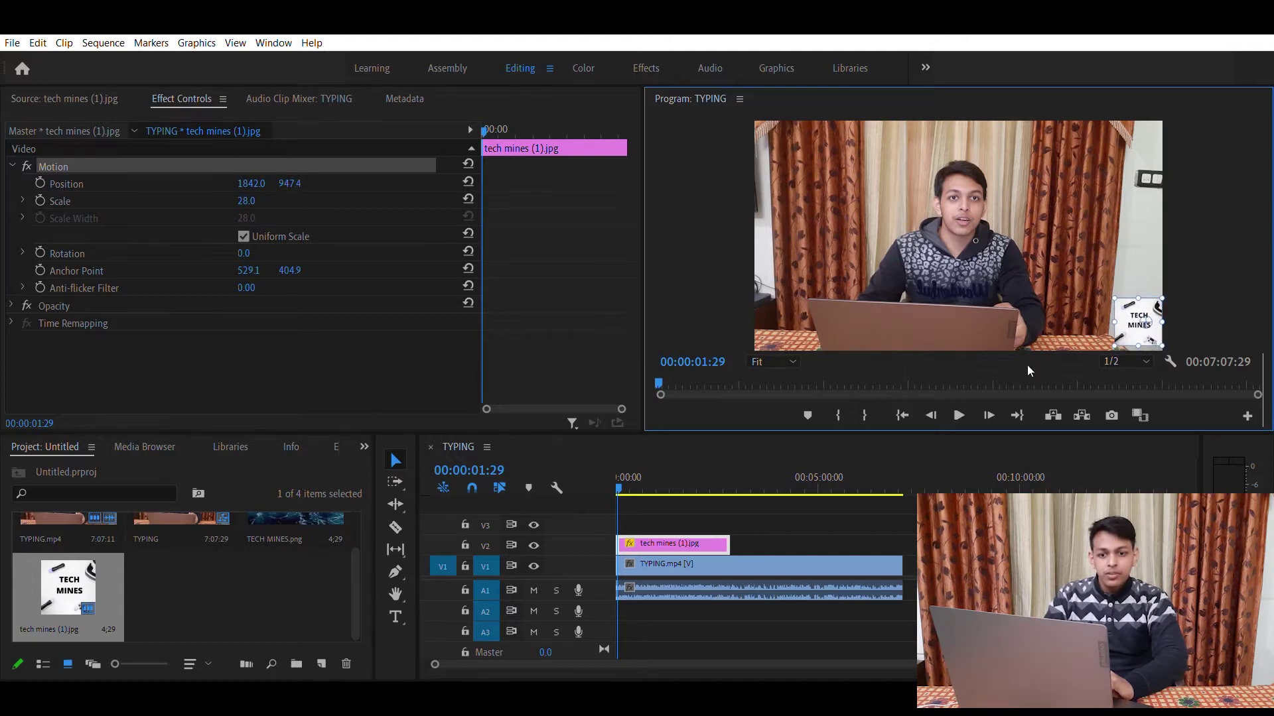
pyautogui.press('space')
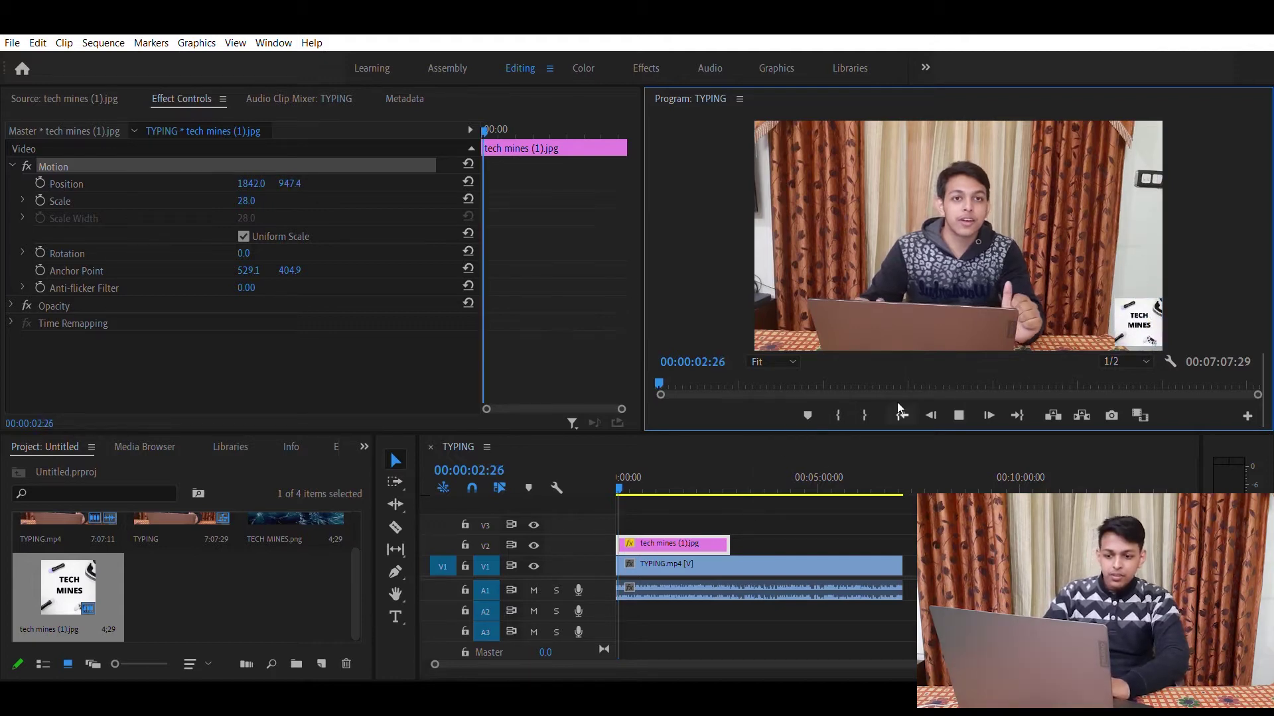
pyautogui.press('space')
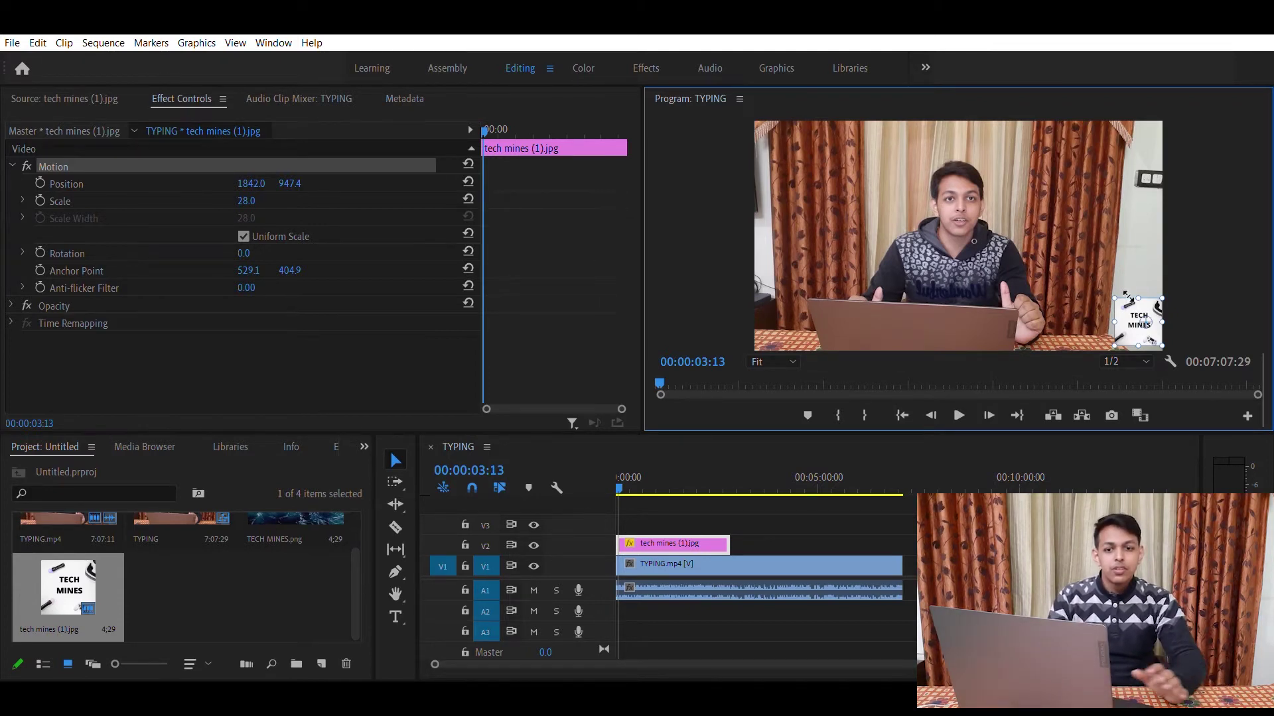
# - Move the image to the middle of the frame at about 1022, 542 and enlarge it to a scale of 118.9
pyautogui.moveTo(1126, 299); pyautogui.dragTo(927, 213)
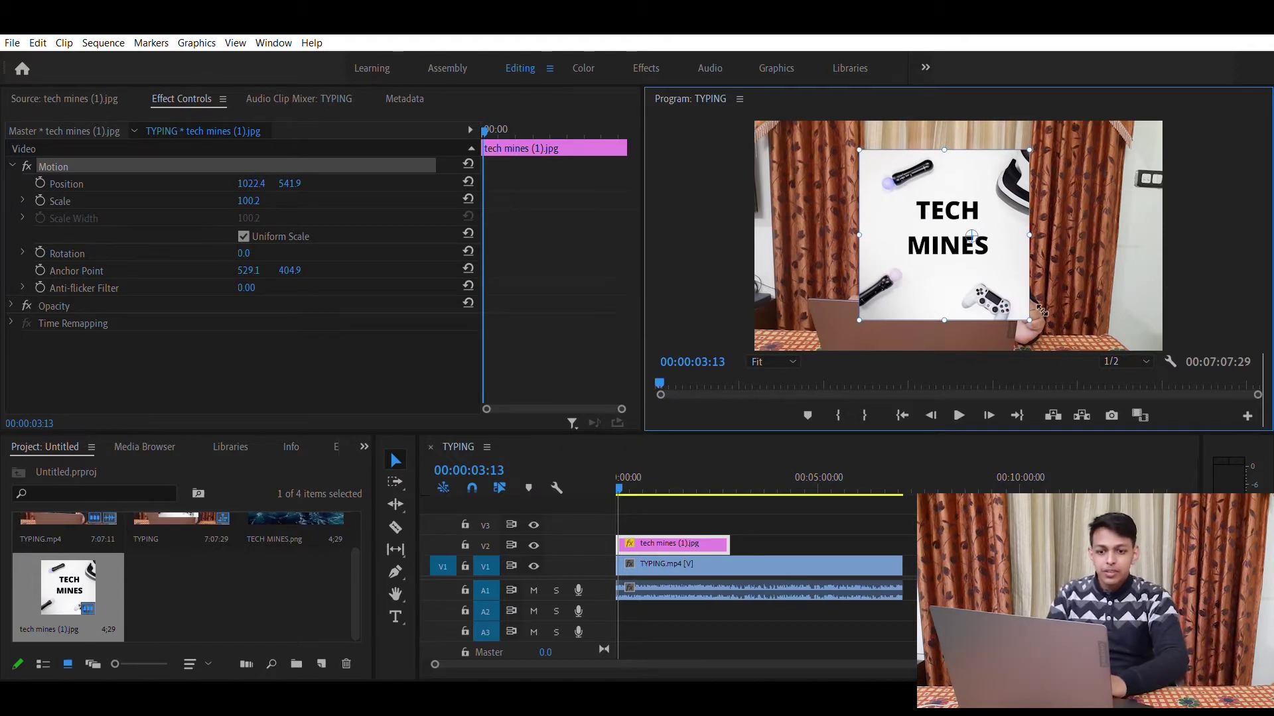
pyautogui.moveTo(1039, 313); pyautogui.dragTo(1113, 330)
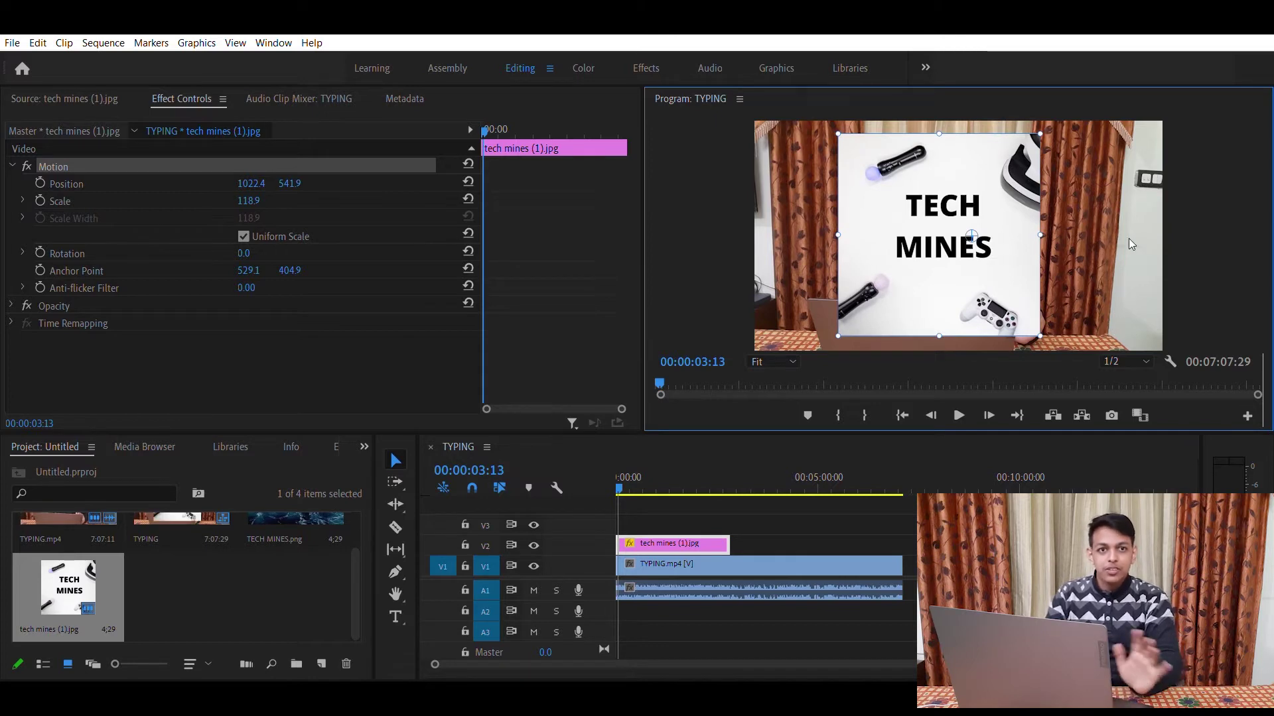
pyautogui.click(337, 439)
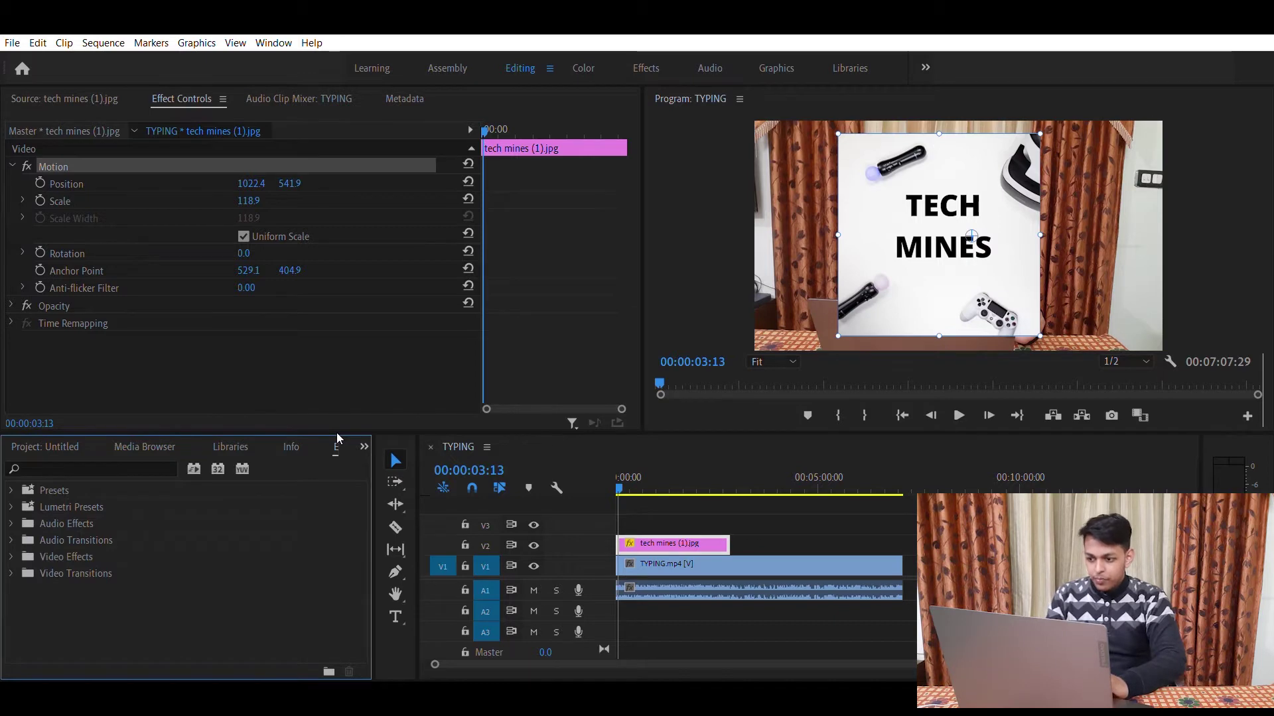
pyautogui.click(54, 435)
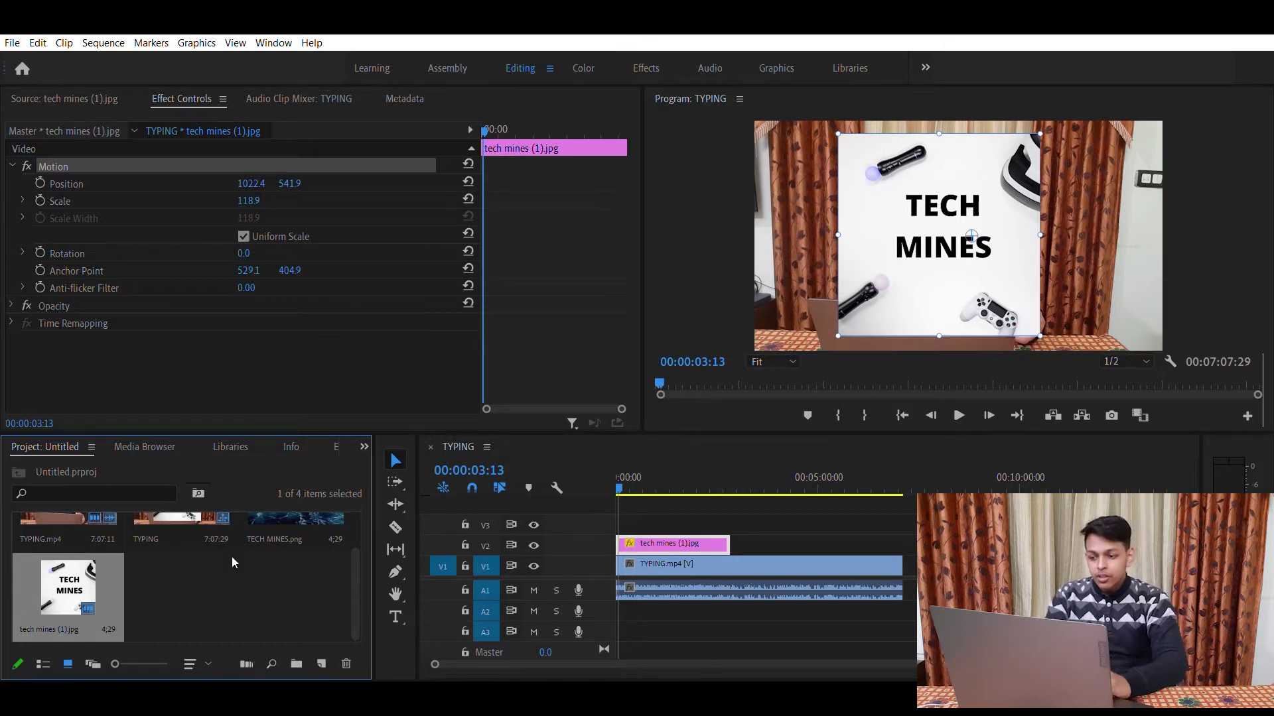
pyautogui.scroll(2, 233, 562)
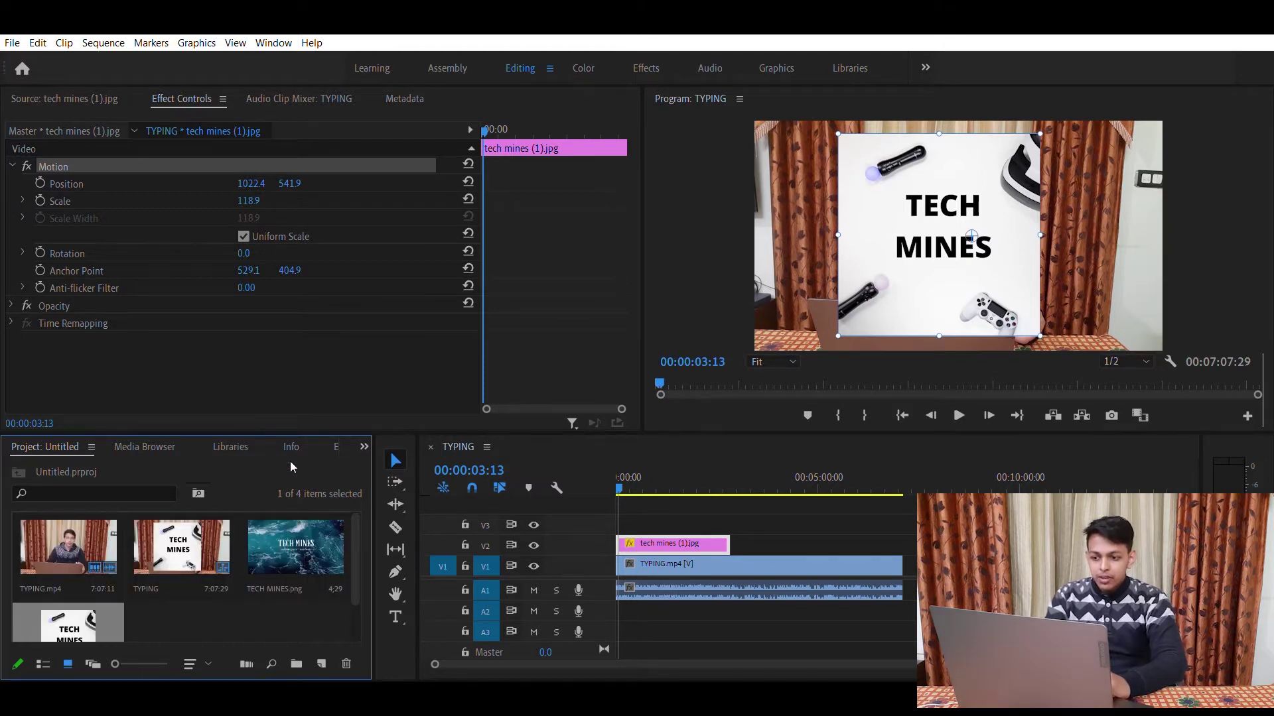
pyautogui.hotkey('shift', '8')
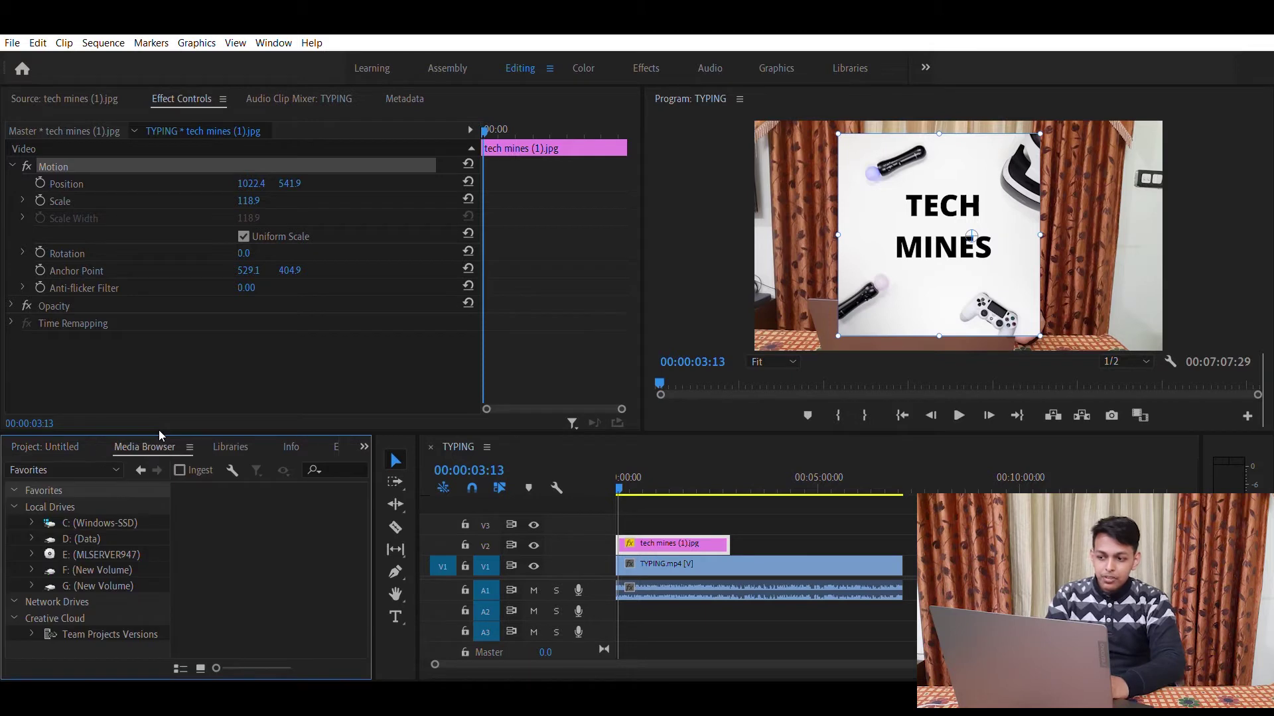
pyautogui.click(229, 443)
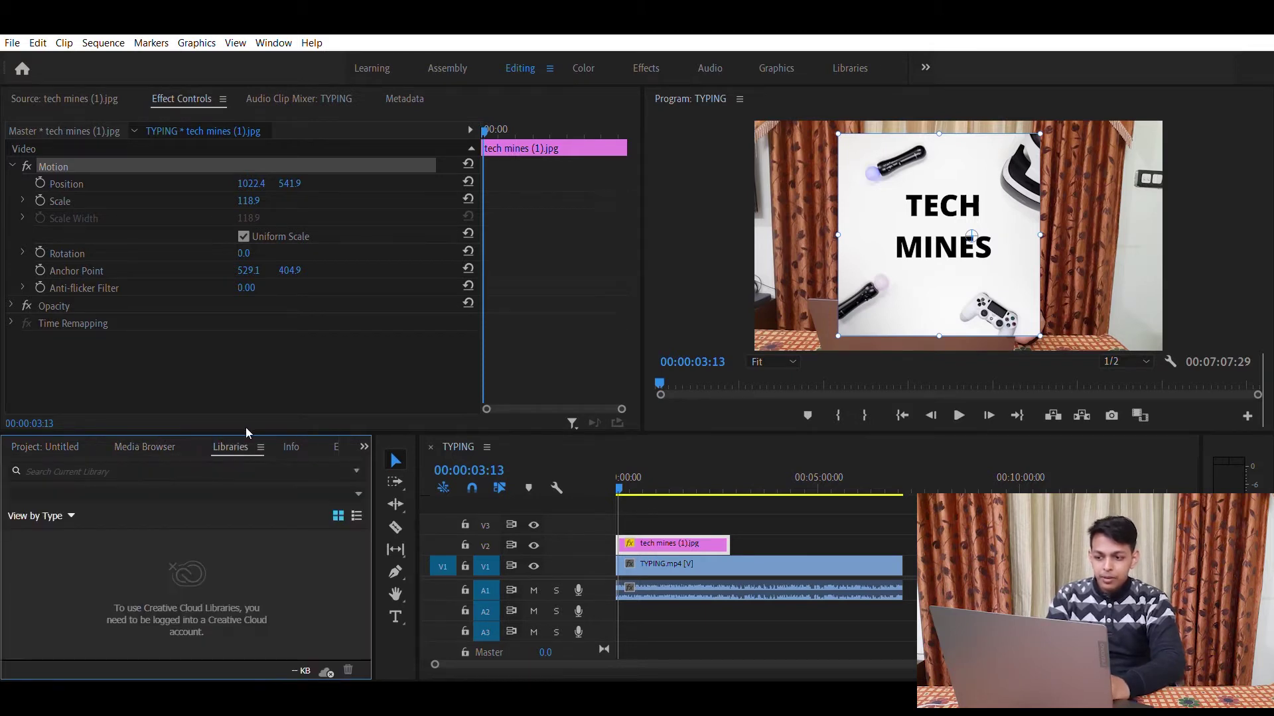
pyautogui.click(285, 443)
pyautogui.scroll(-3, 328, 439)
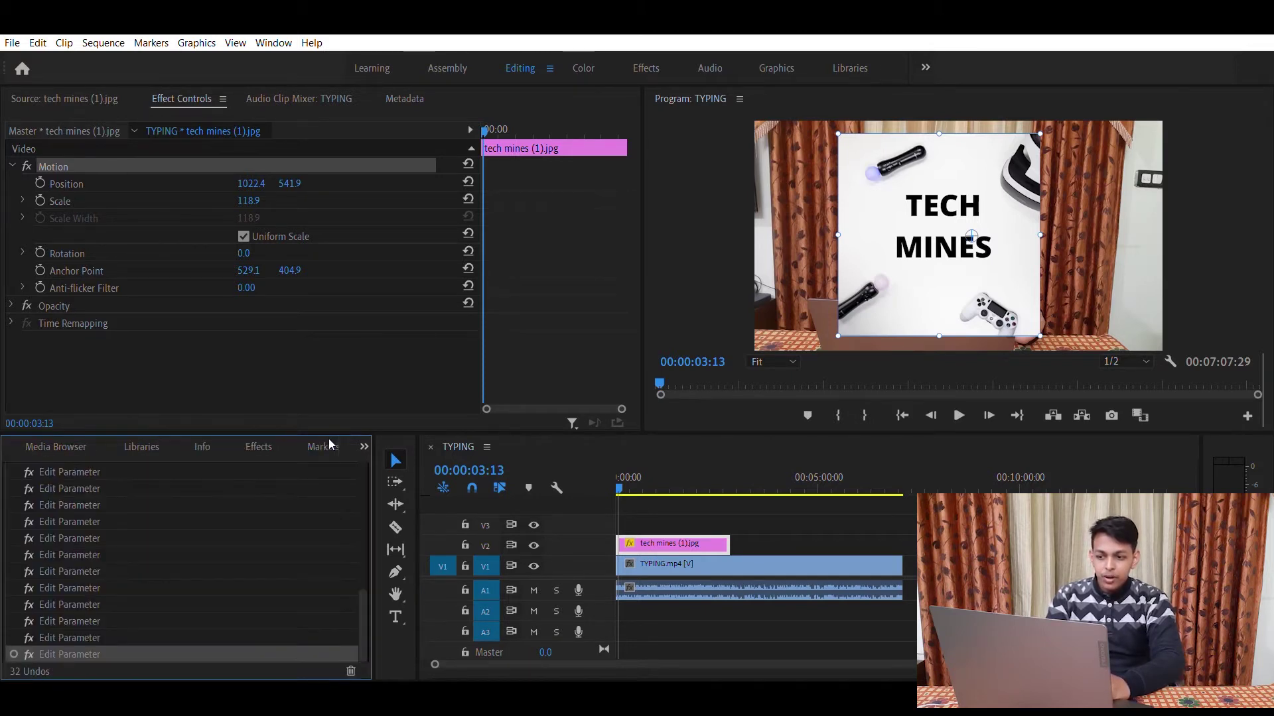
# - Show the available effects and expand the Dissolve category of the video transitions
pyautogui.hotkey('shift', '7')
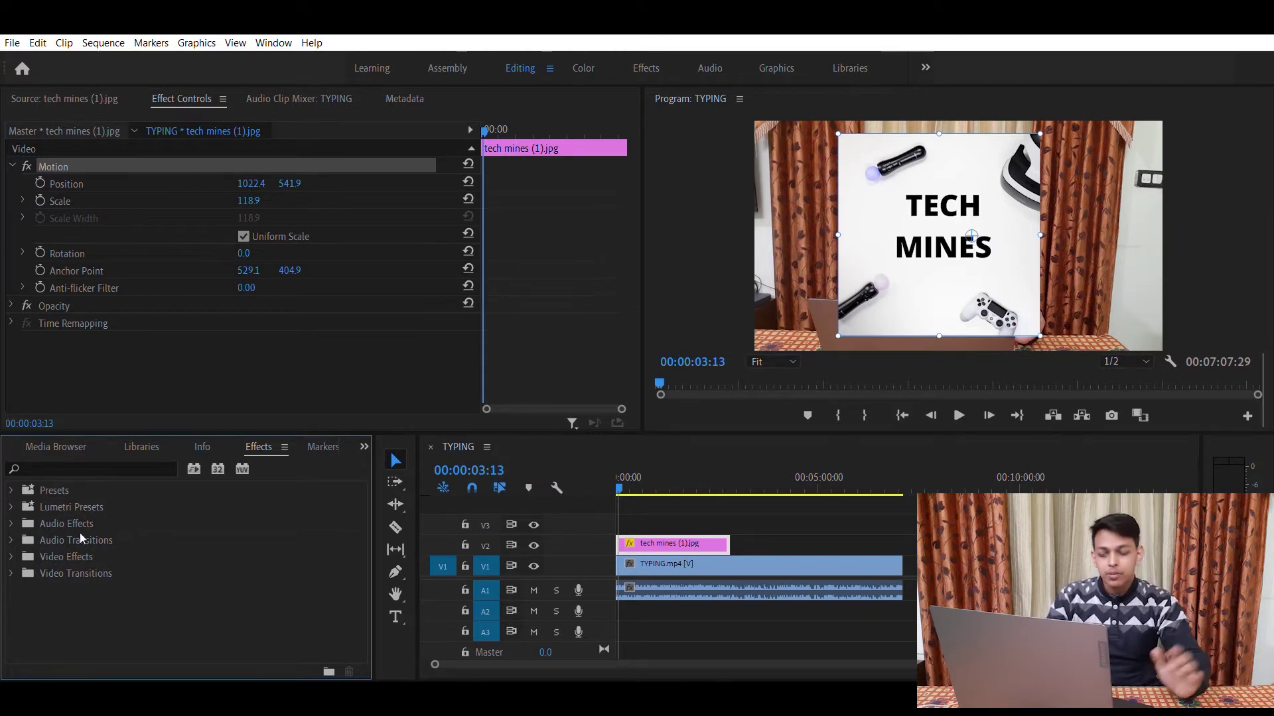
pyautogui.click(86, 567)
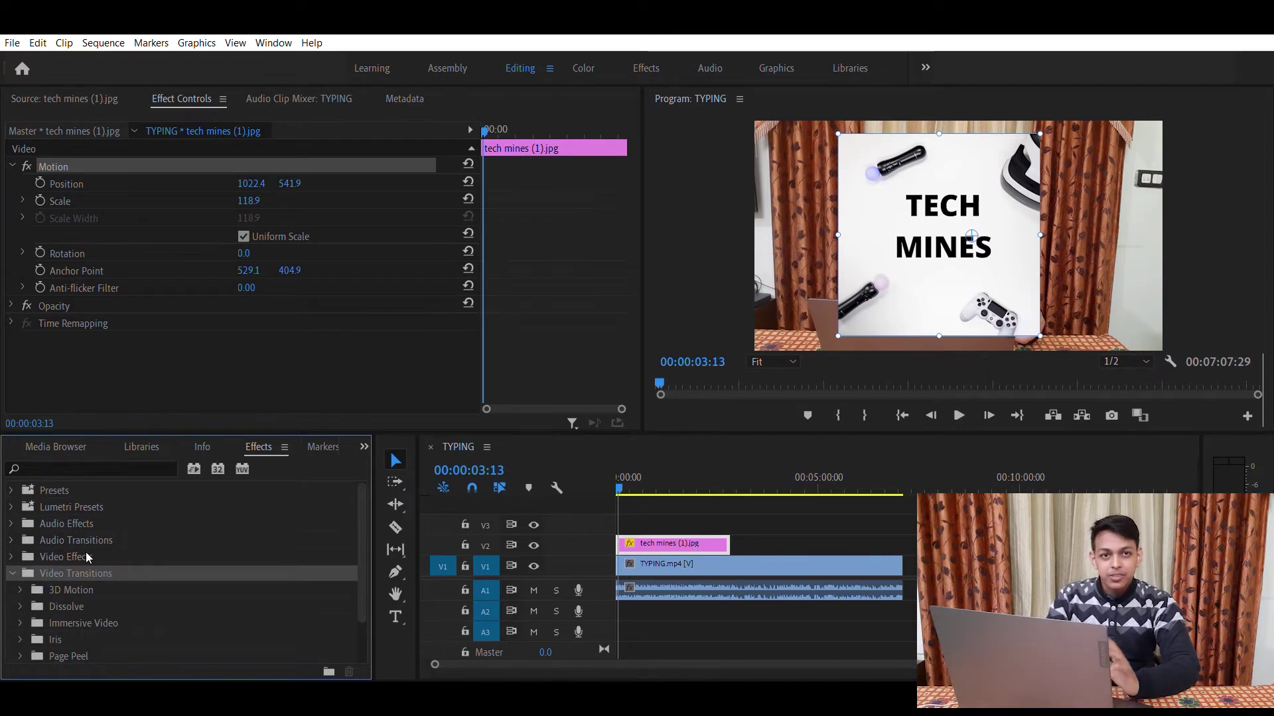
pyautogui.scroll(-1, 85, 552)
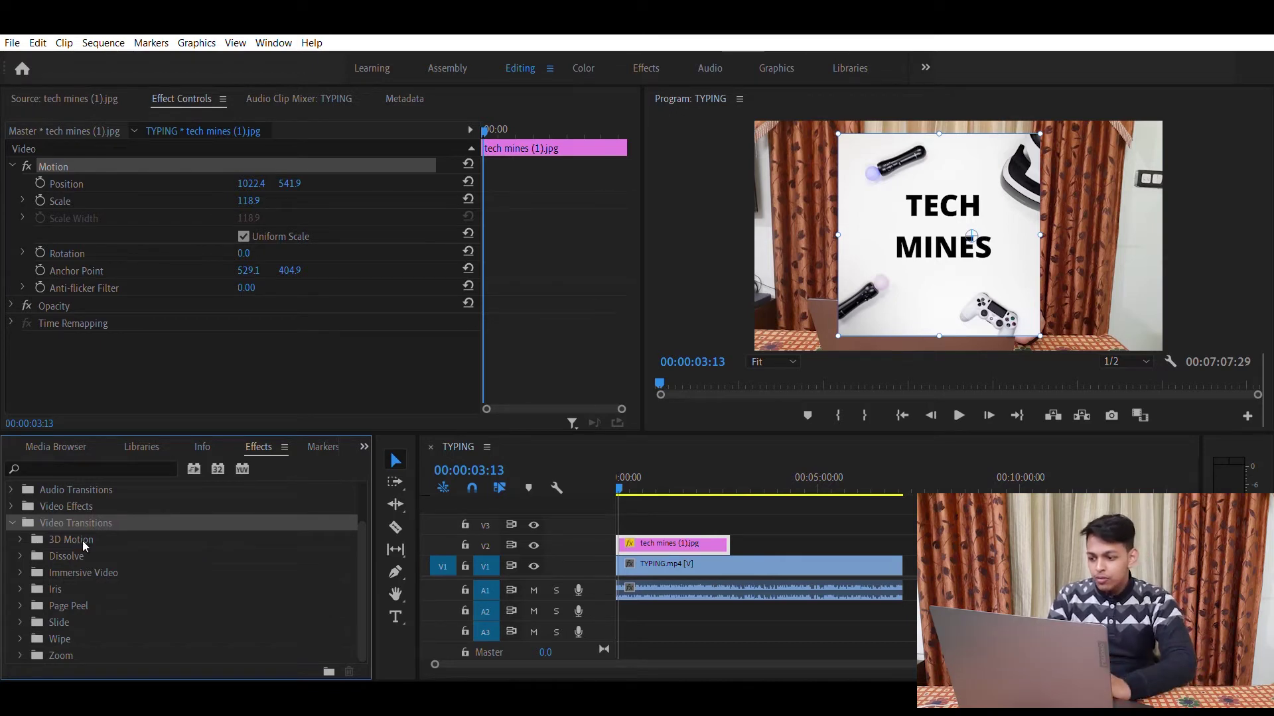
pyautogui.press('Down')
pyautogui.press('Down')
pyautogui.press('Right')
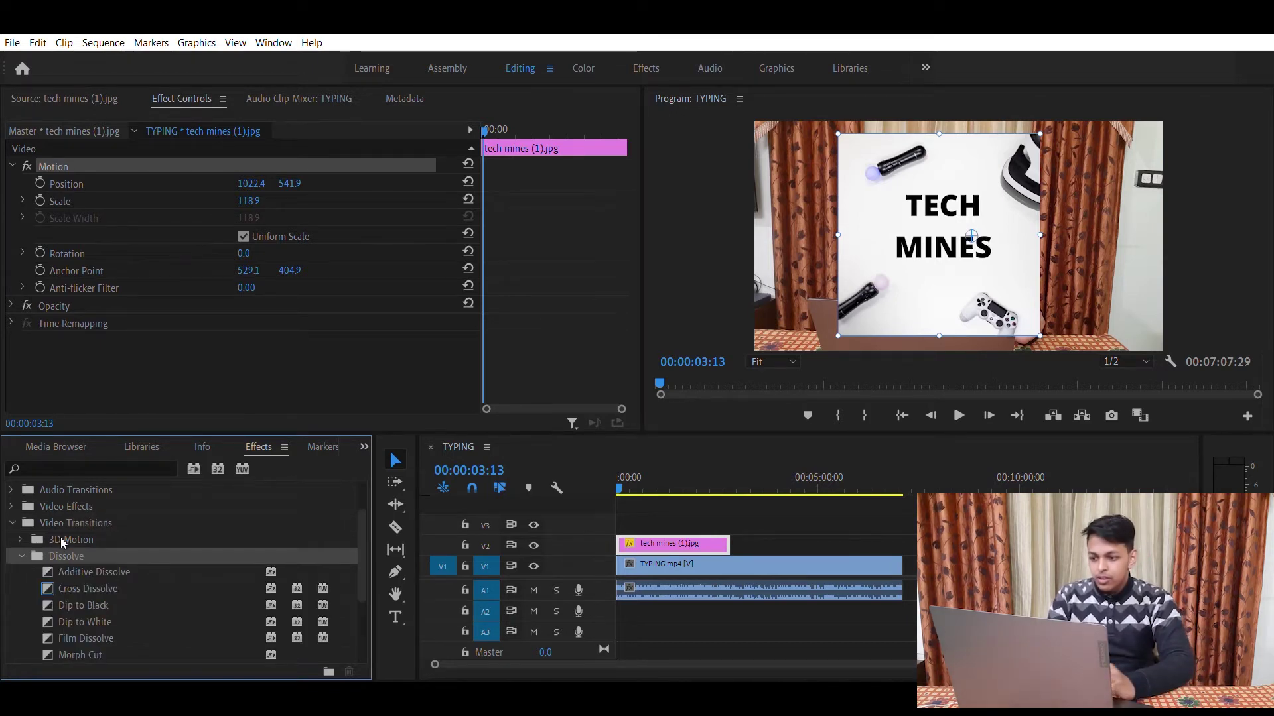
# - Shift the image clip slightly later on track V2 and set the playhead to 00:00:04:28 near its start
pyautogui.moveTo(661, 545); pyautogui.dragTo(684, 537)
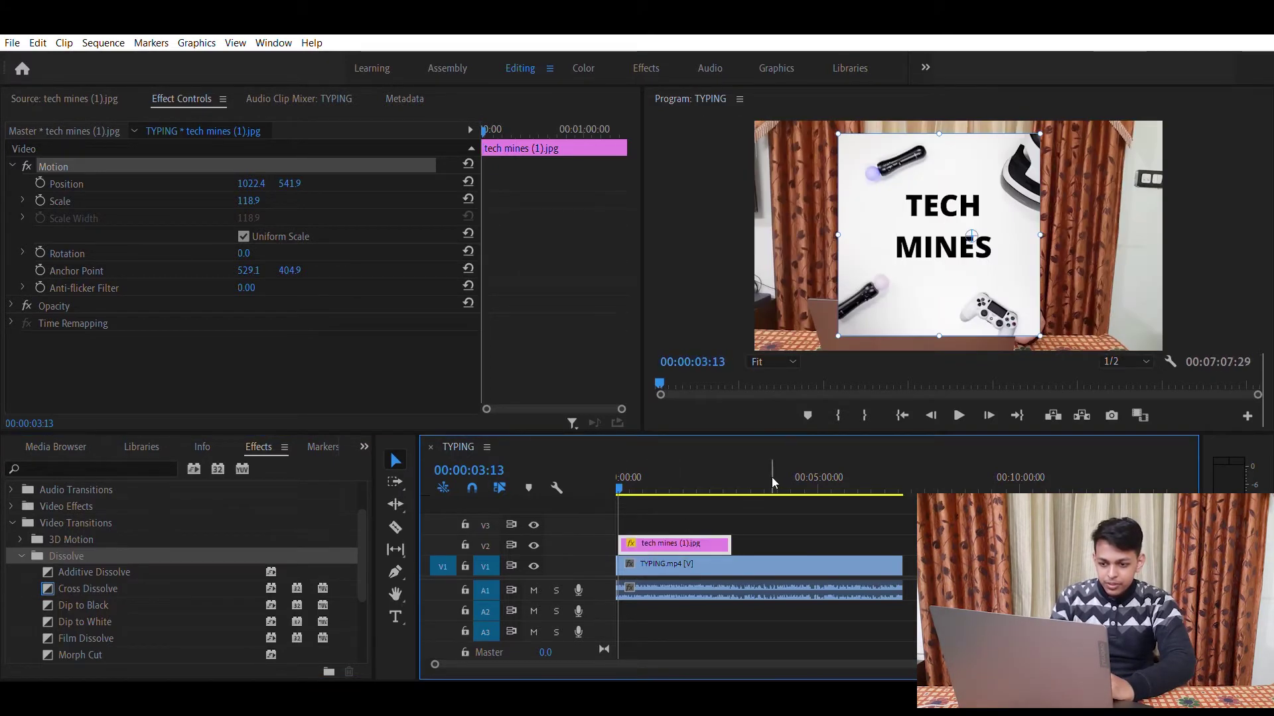
pyautogui.click(619, 467)
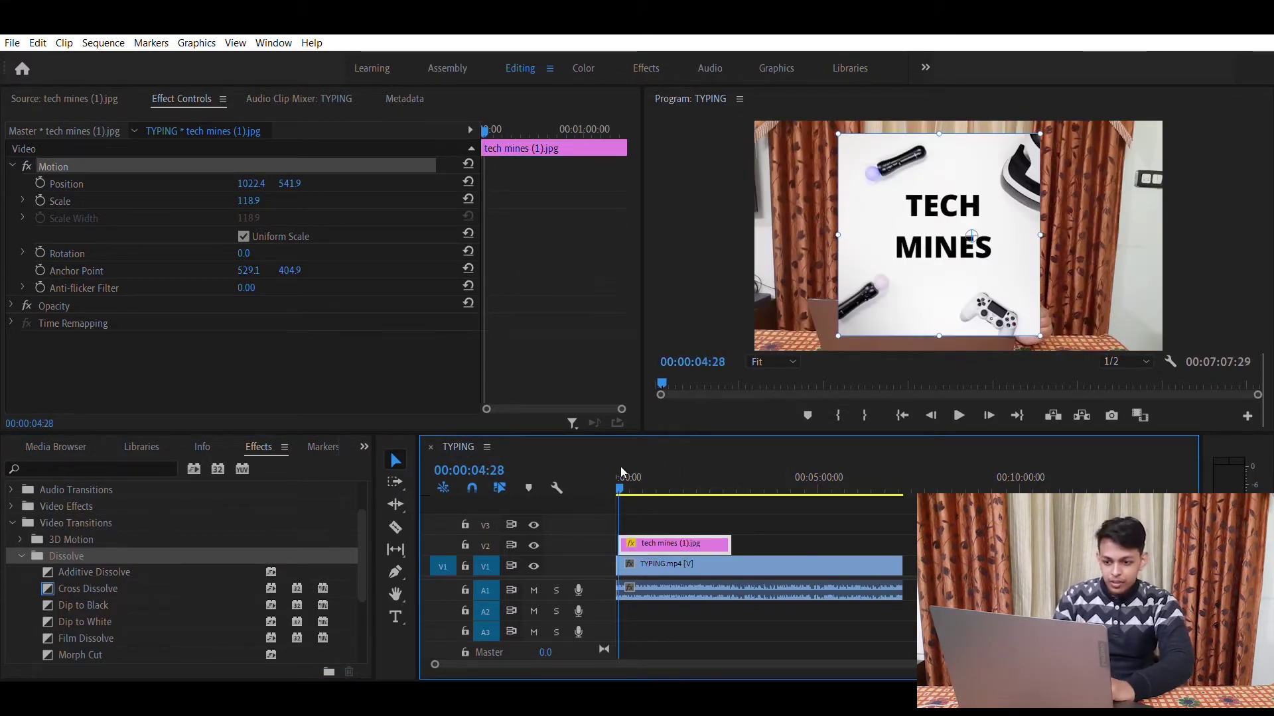
# - Preview the start of the image clip and enlarge the image in the frame to a scale of about 139.6
pyautogui.press('space')
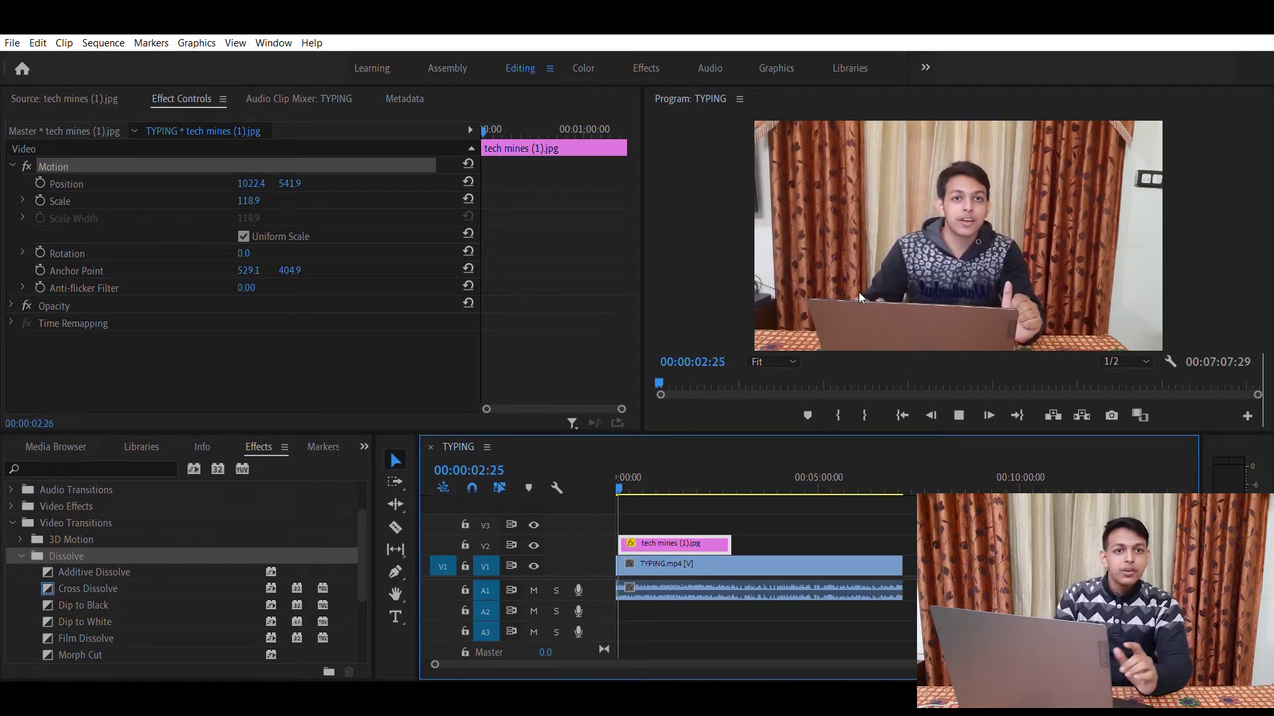
pyautogui.press('space')
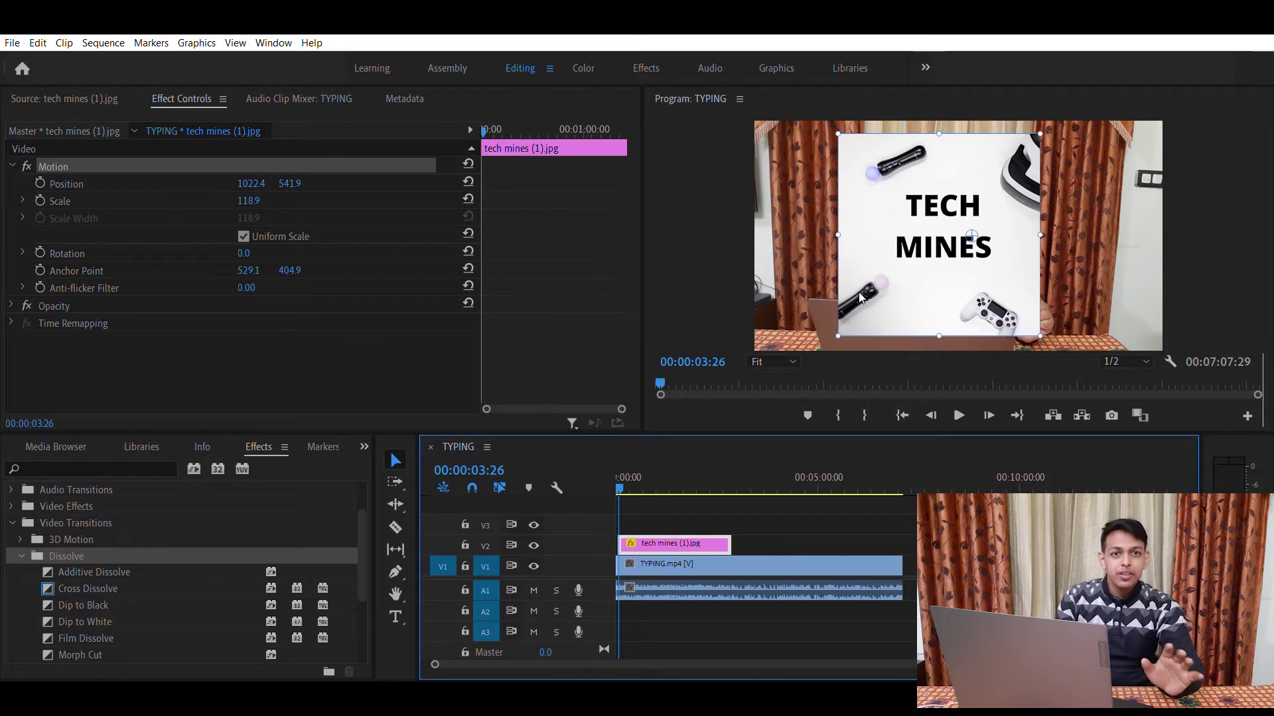
pyautogui.click(845, 325)
pyautogui.moveTo(845, 324); pyautogui.dragTo(801, 336)
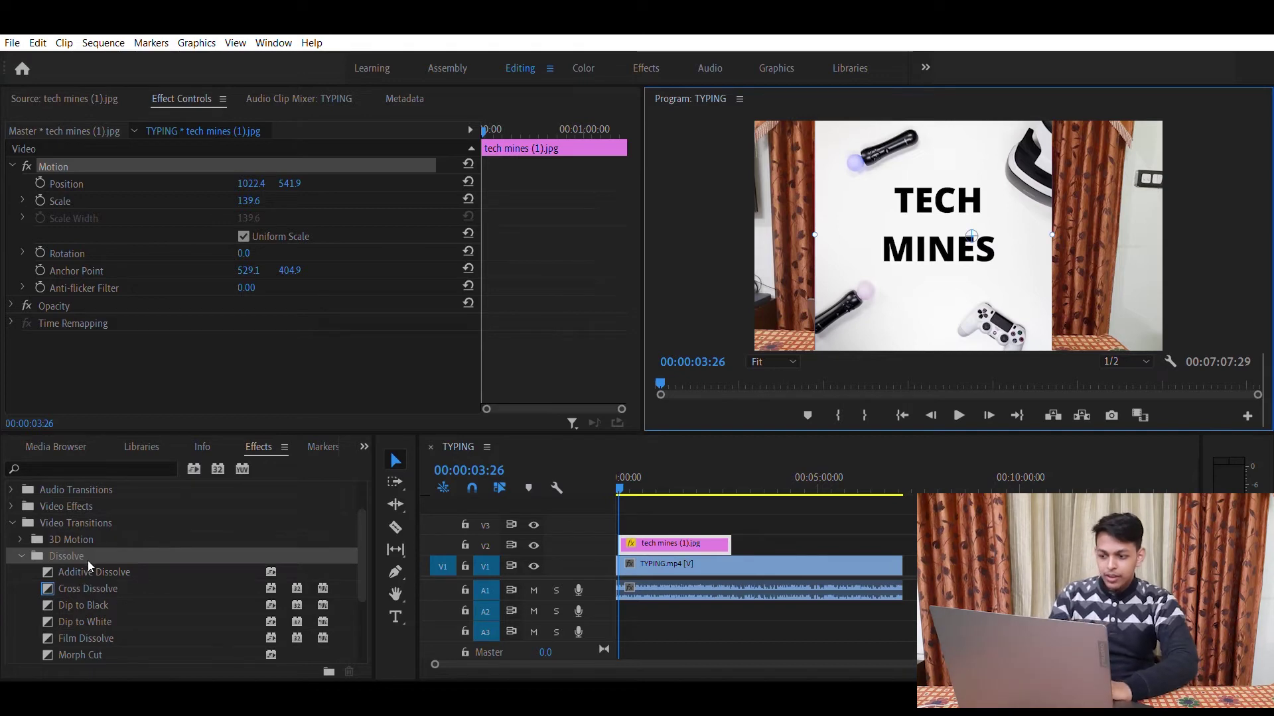
# - Apply the Additive Dissolve transition to the start of the image clip on track V2 and play it back
pyautogui.moveTo(90, 570); pyautogui.dragTo(630, 540)
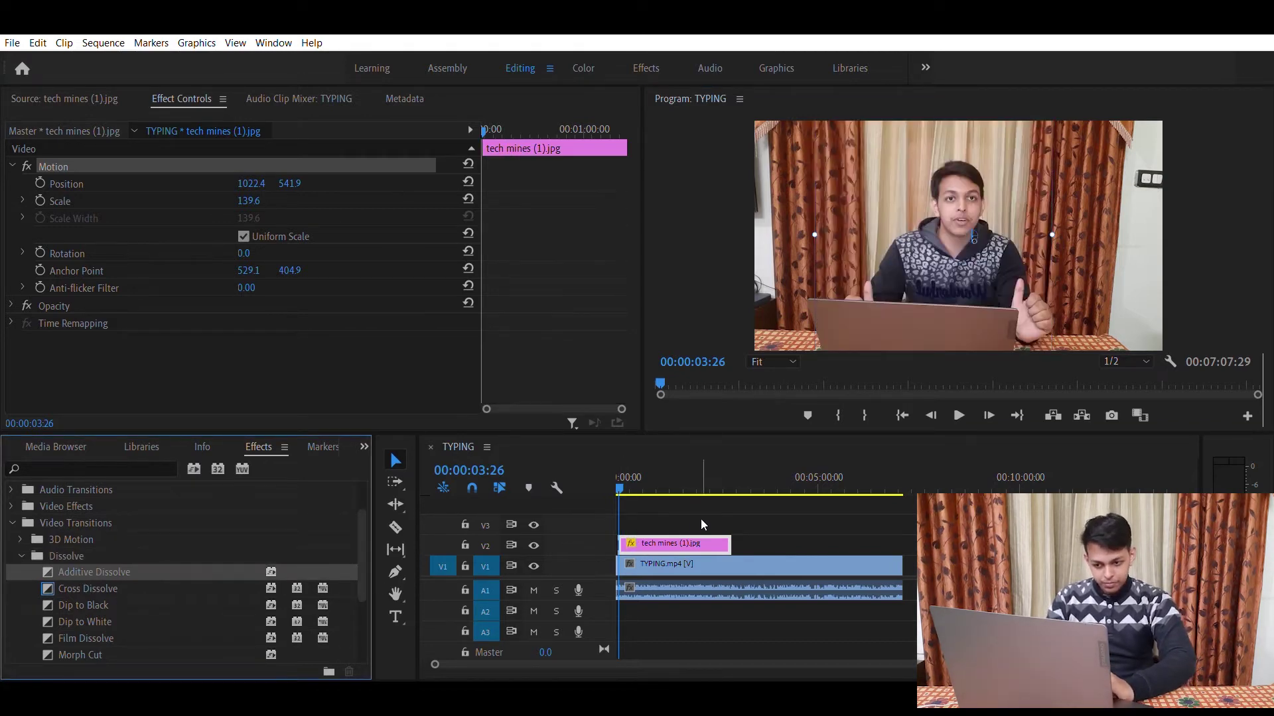
pyautogui.press('space')
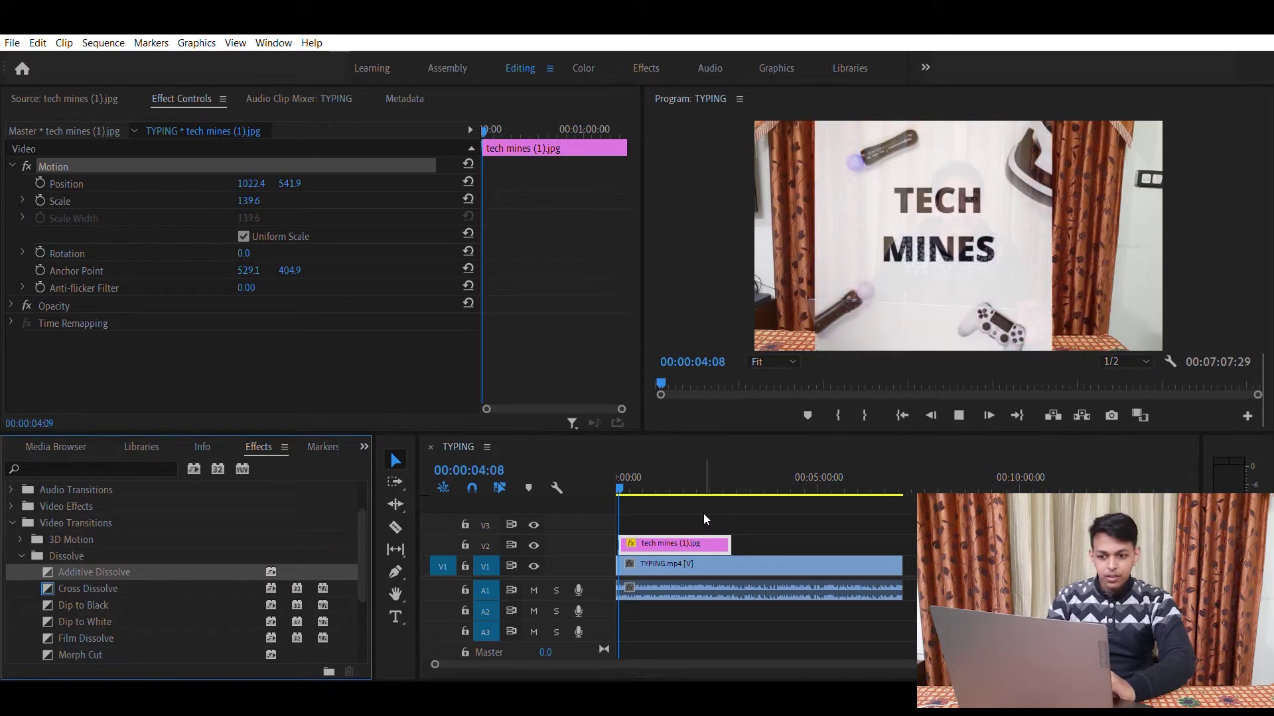
pyautogui.press('space')
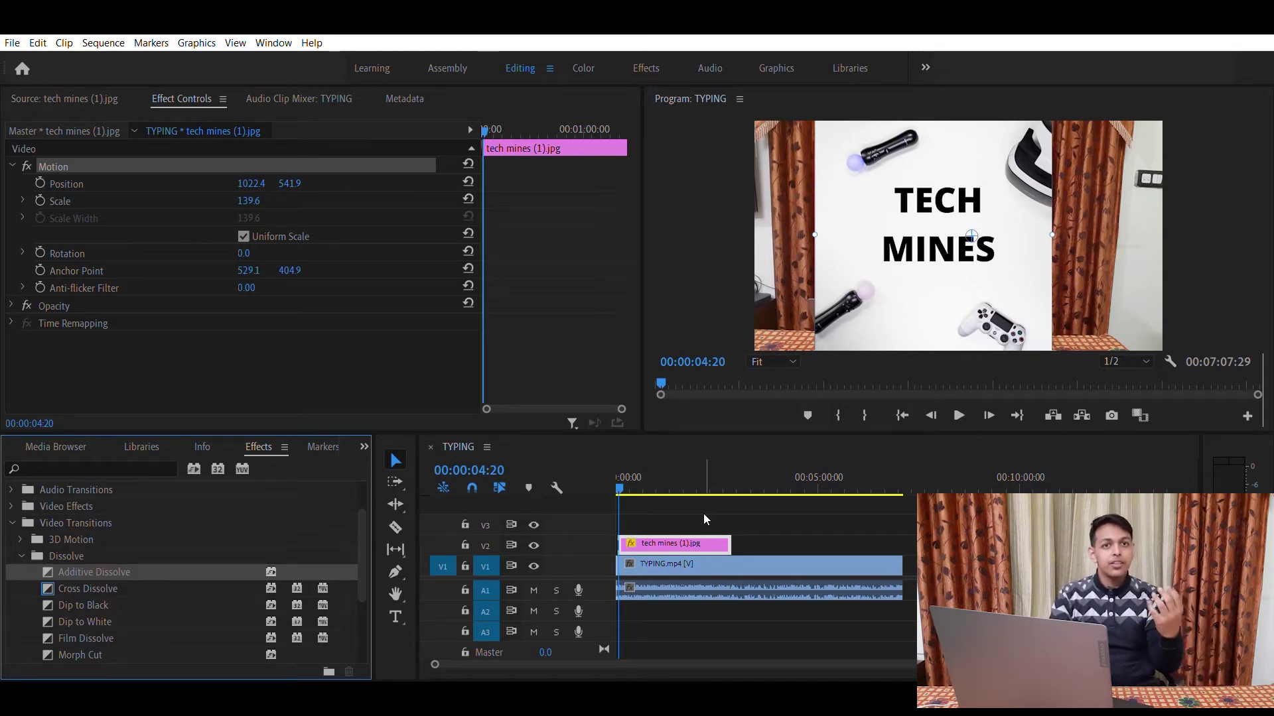
pyautogui.click(618, 476)
pyautogui.press('space')
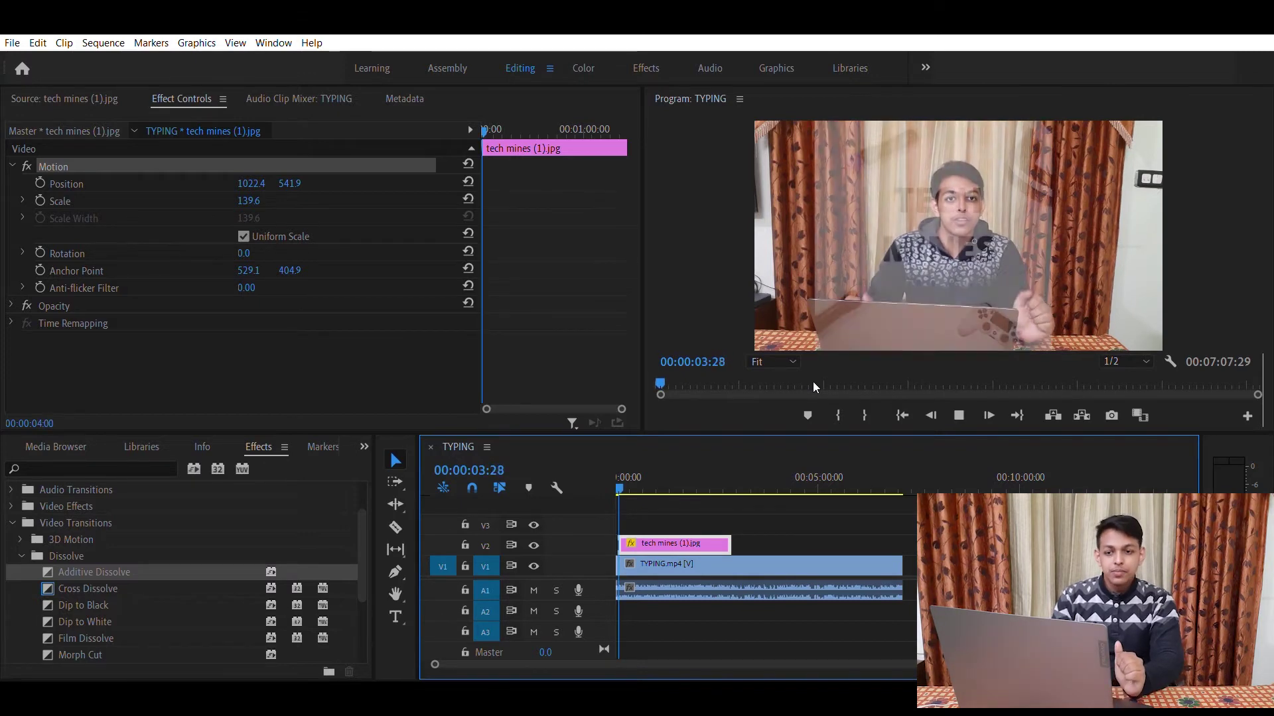
pyautogui.press('space')
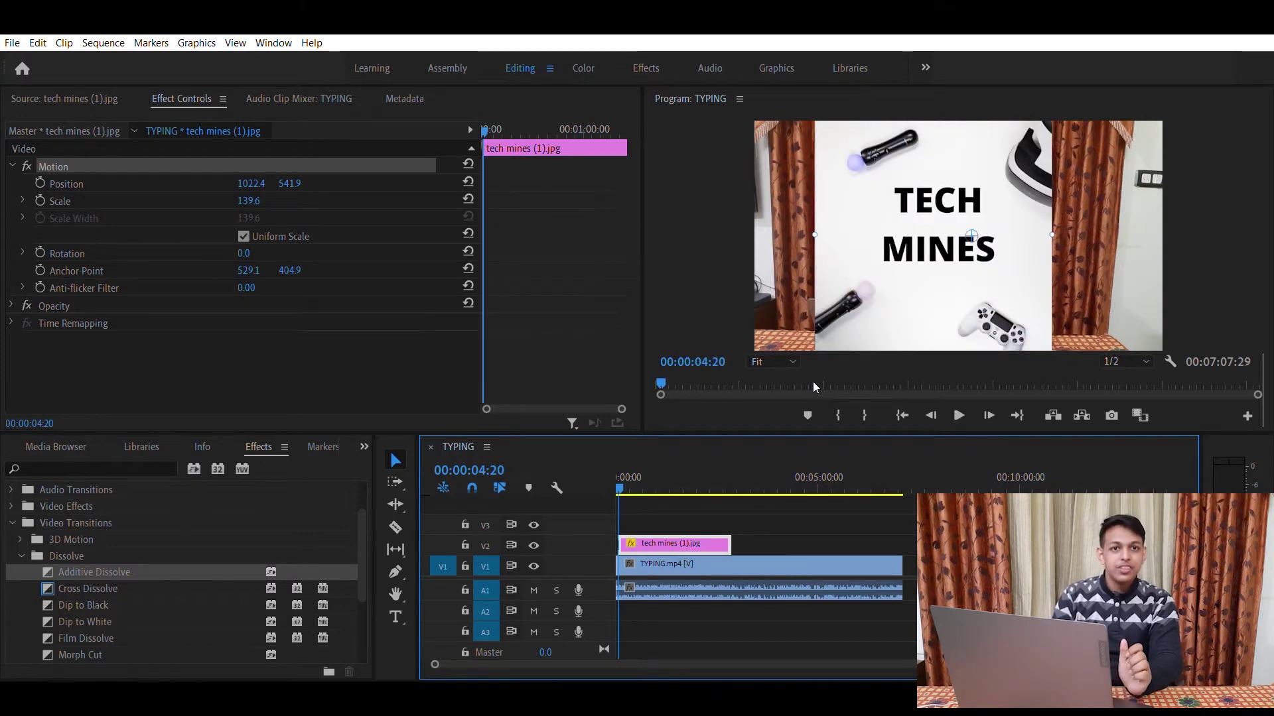
pyautogui.press('space')
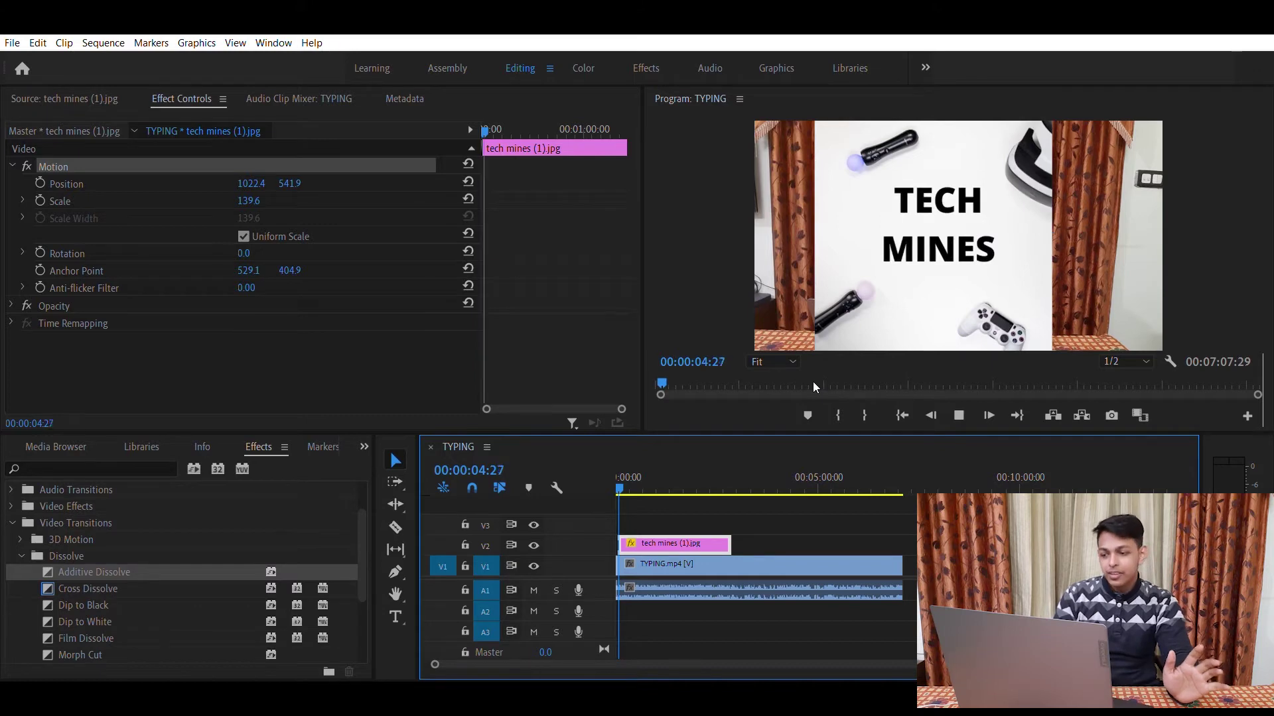
pyautogui.press('space')
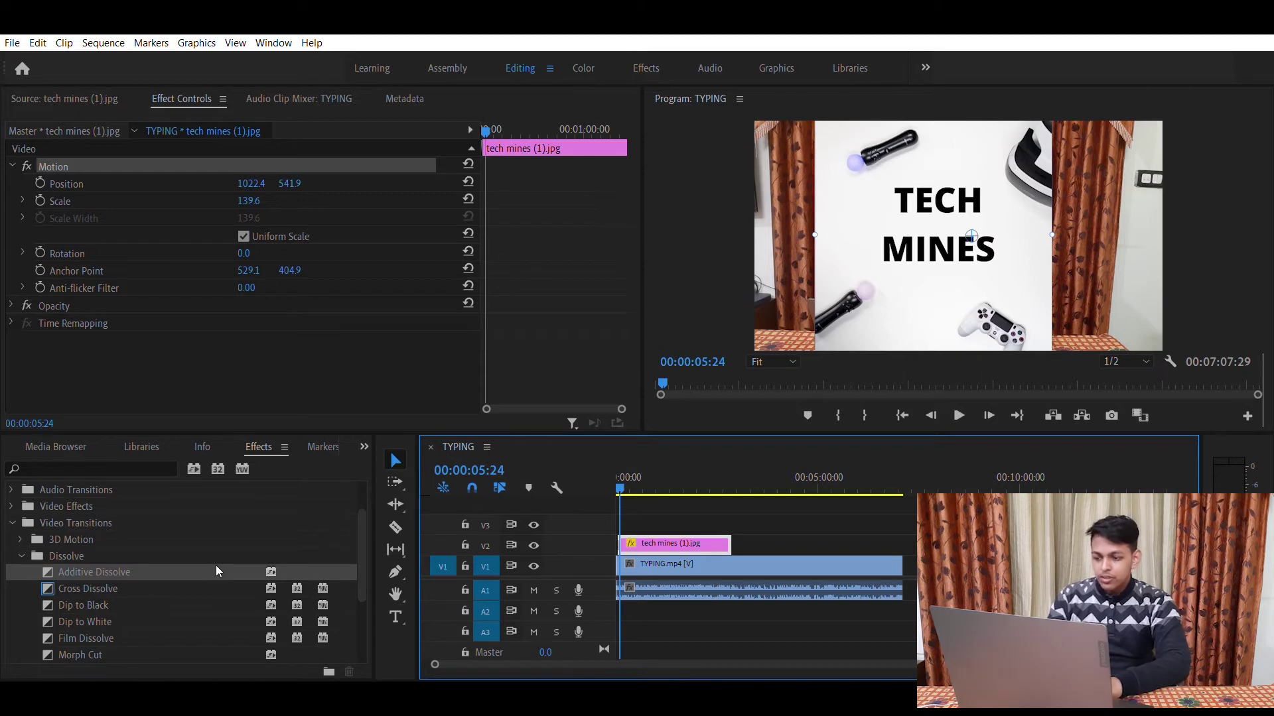
# - Apply the Cross Dissolve transition to the start of the image clip and play it from before the clip
pyautogui.moveTo(216, 589); pyautogui.dragTo(625, 547)
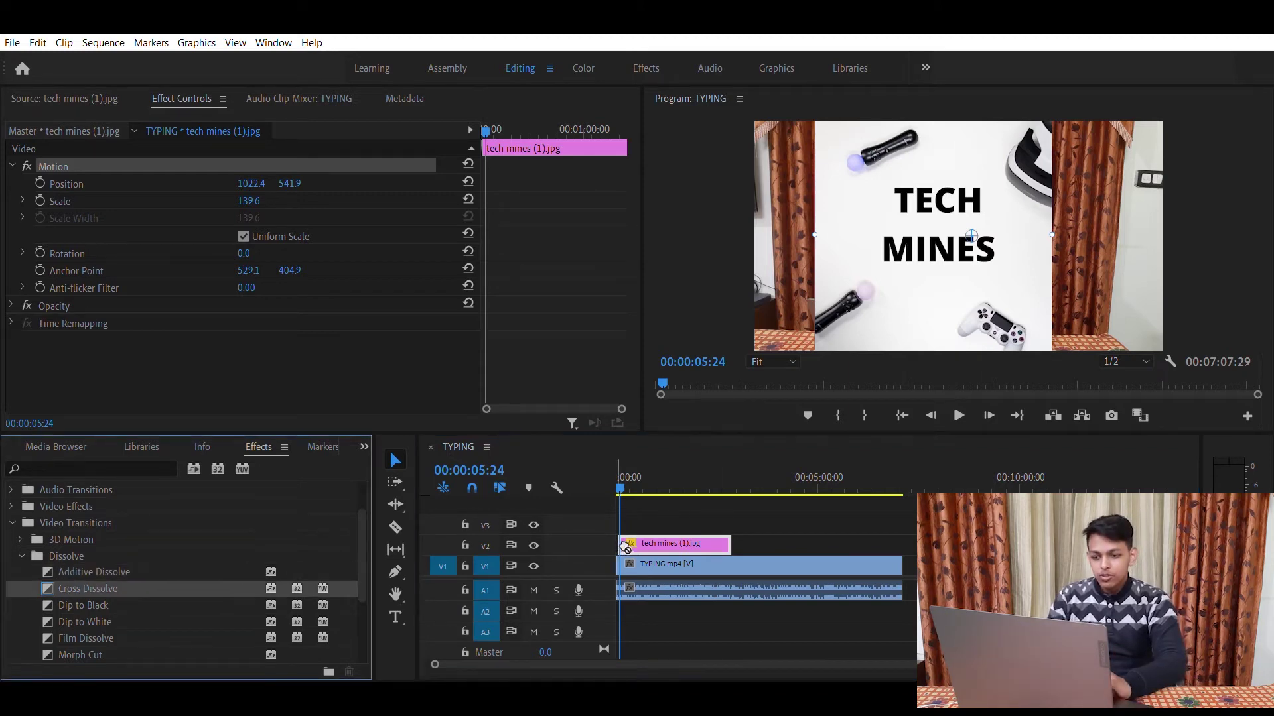
pyautogui.click(619, 475)
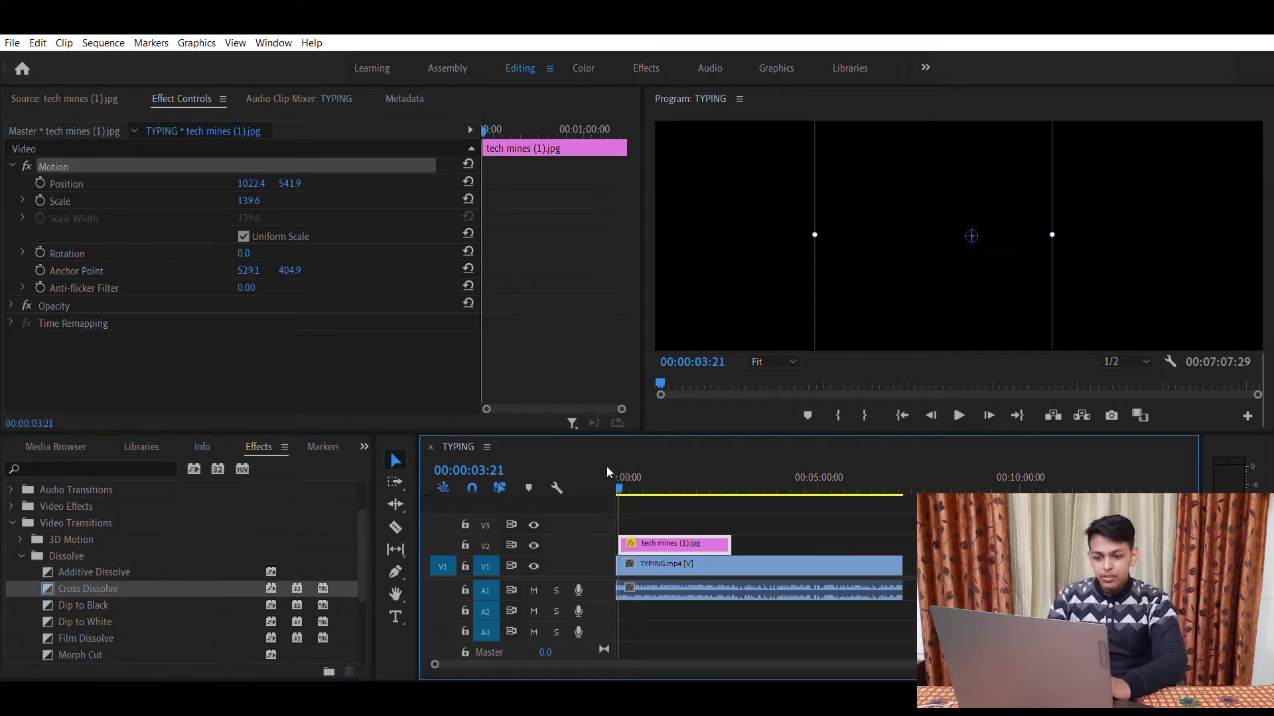
pyautogui.press('Home')
pyautogui.press('space')
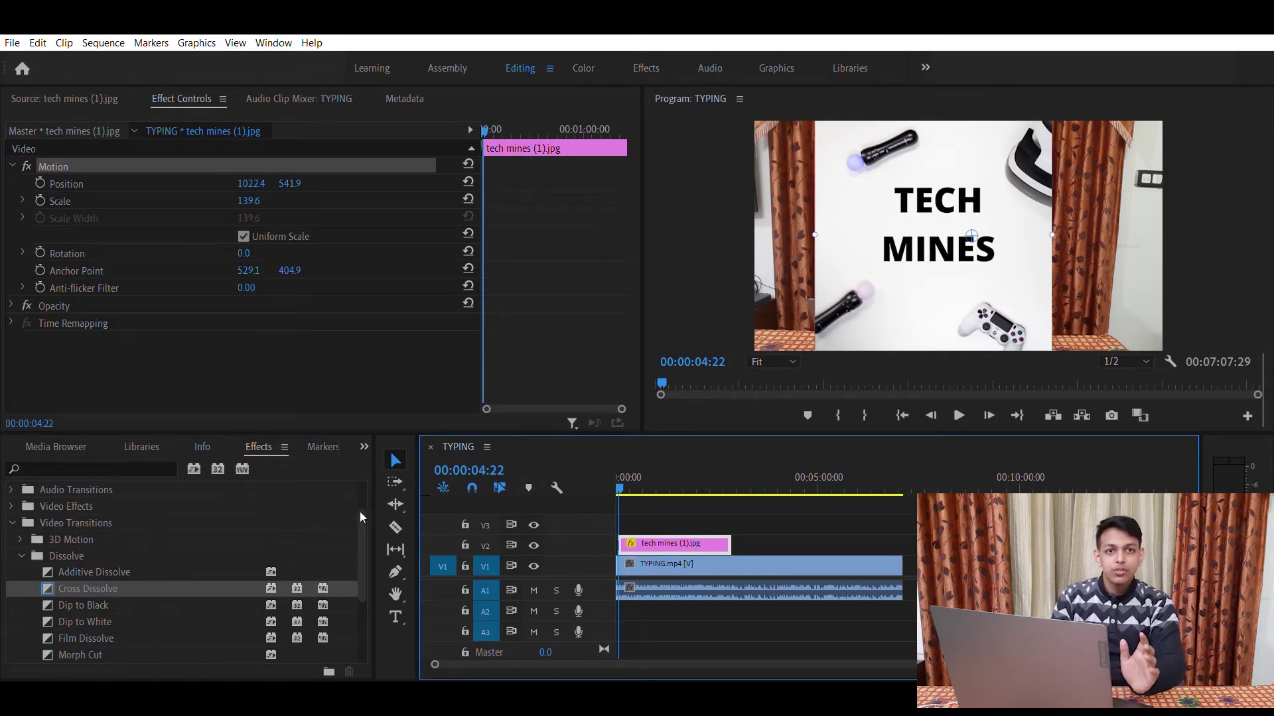
pyautogui.scroll(-3, 207, 555)
pyautogui.scroll(5, 207, 555)
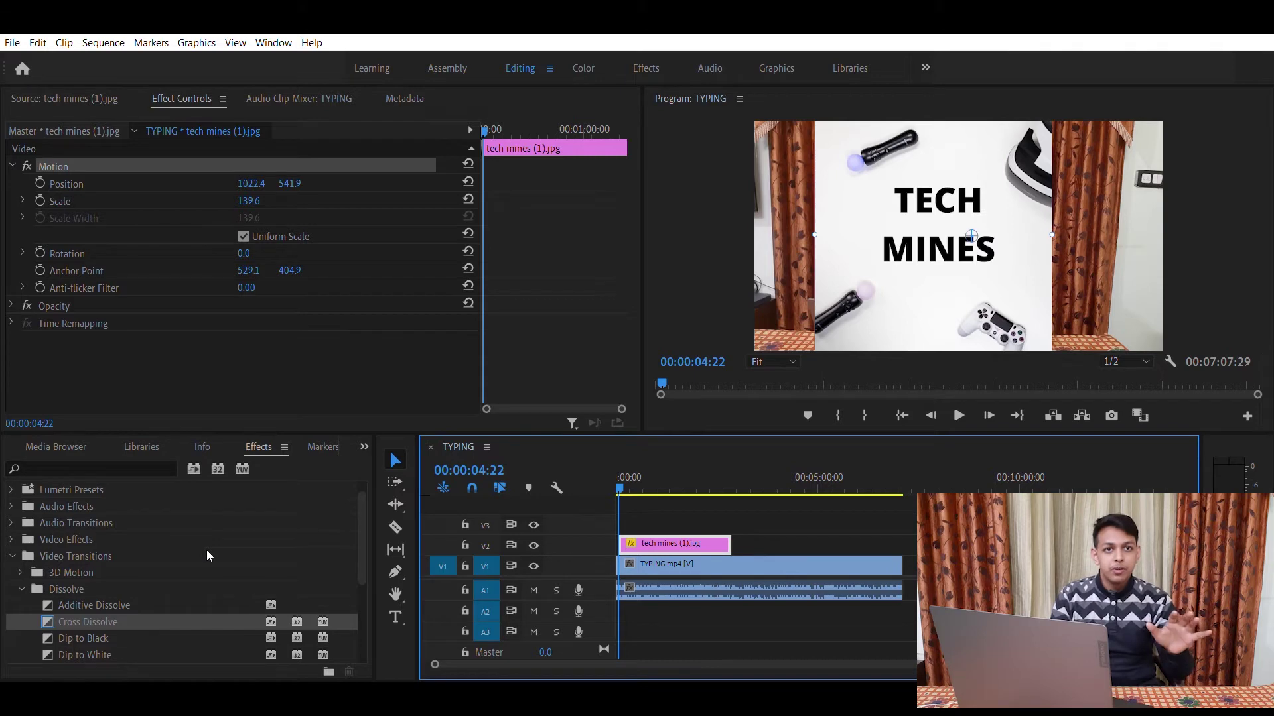
pyautogui.scroll(-5, 207, 556)
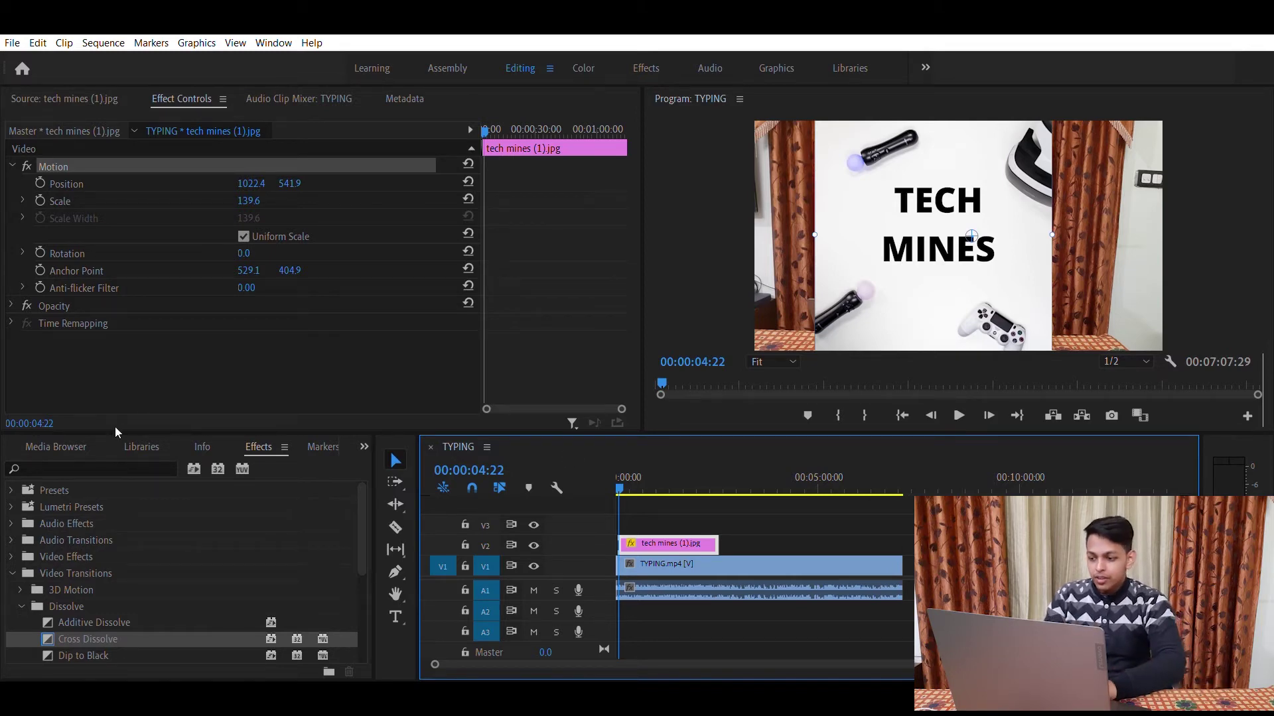
# - Place TECH MINES.png from the project media on track V2 directly after the first image clip and lengthen it
pyautogui.hotkey('shift', '8')
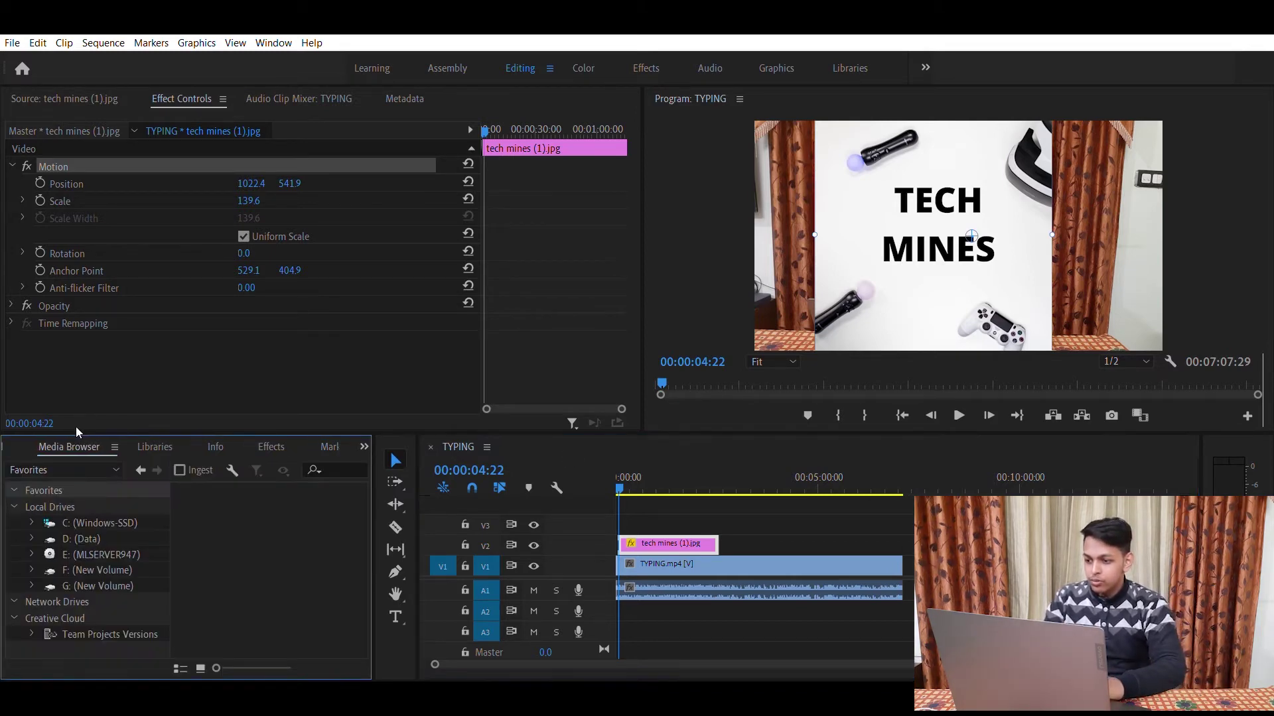
pyautogui.hotkey('shift', '1')
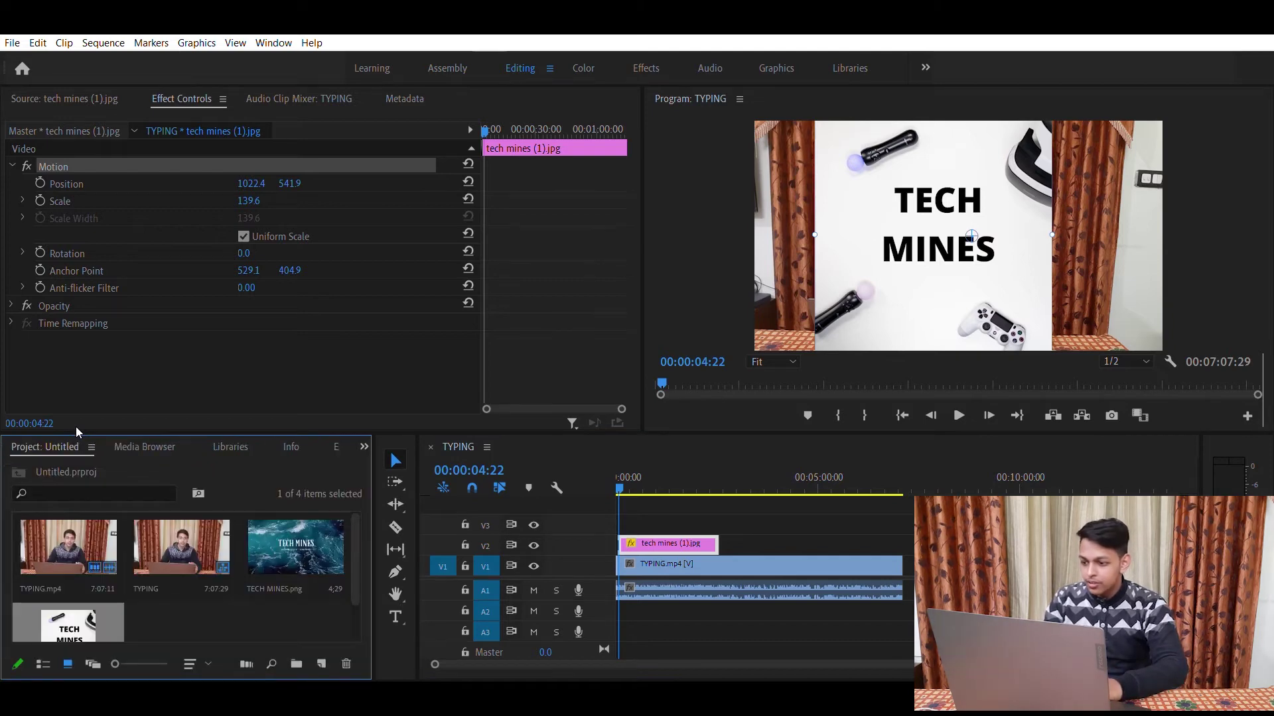
pyautogui.moveTo(316, 528)
pyautogui.mouseDown()
pyautogui.moveTo(592, 505)
pyautogui.moveTo(805, 513)
pyautogui.moveTo(735, 505)
pyautogui.moveTo(780, 515)
pyautogui.moveTo(780, 542)
pyautogui.moveTo(640, 541)
pyautogui.mouseUp()
pyautogui.moveTo(747, 540); pyautogui.dragTo(667, 520)
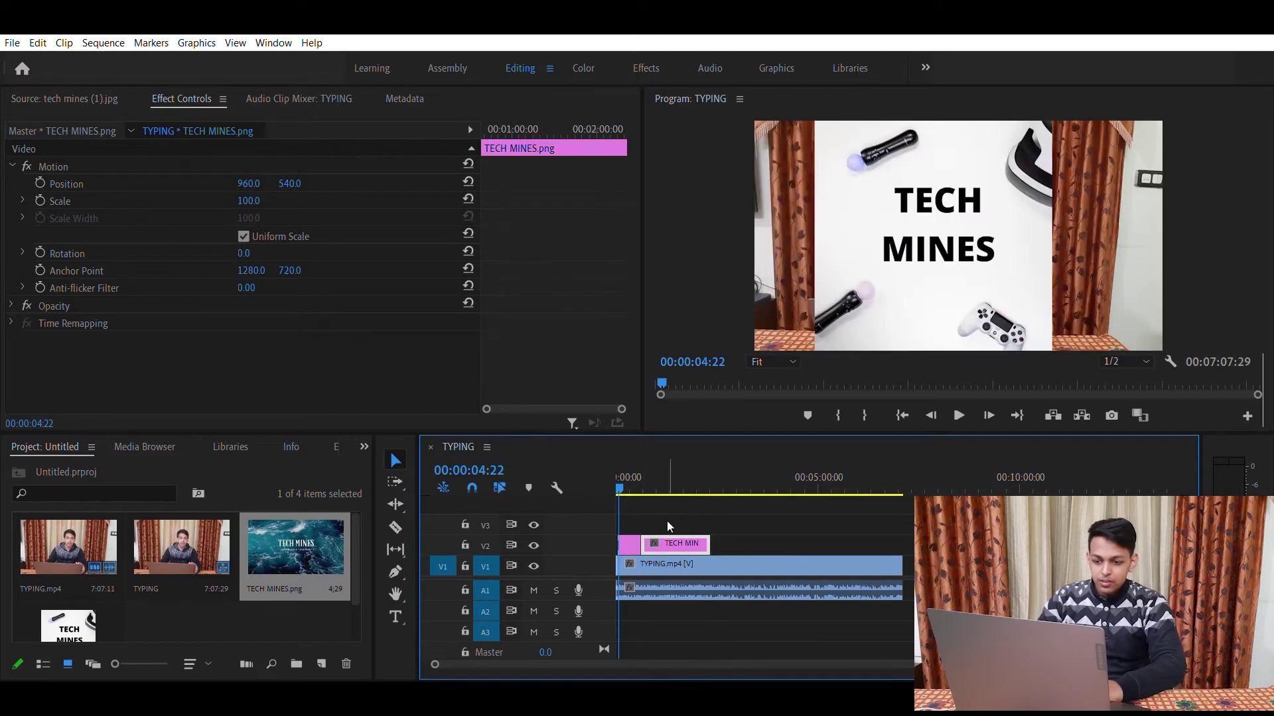
# - Play the sequence across the cut from the first image to TECH MINES.png, starting from about 00:00:30:25
pyautogui.press('space')
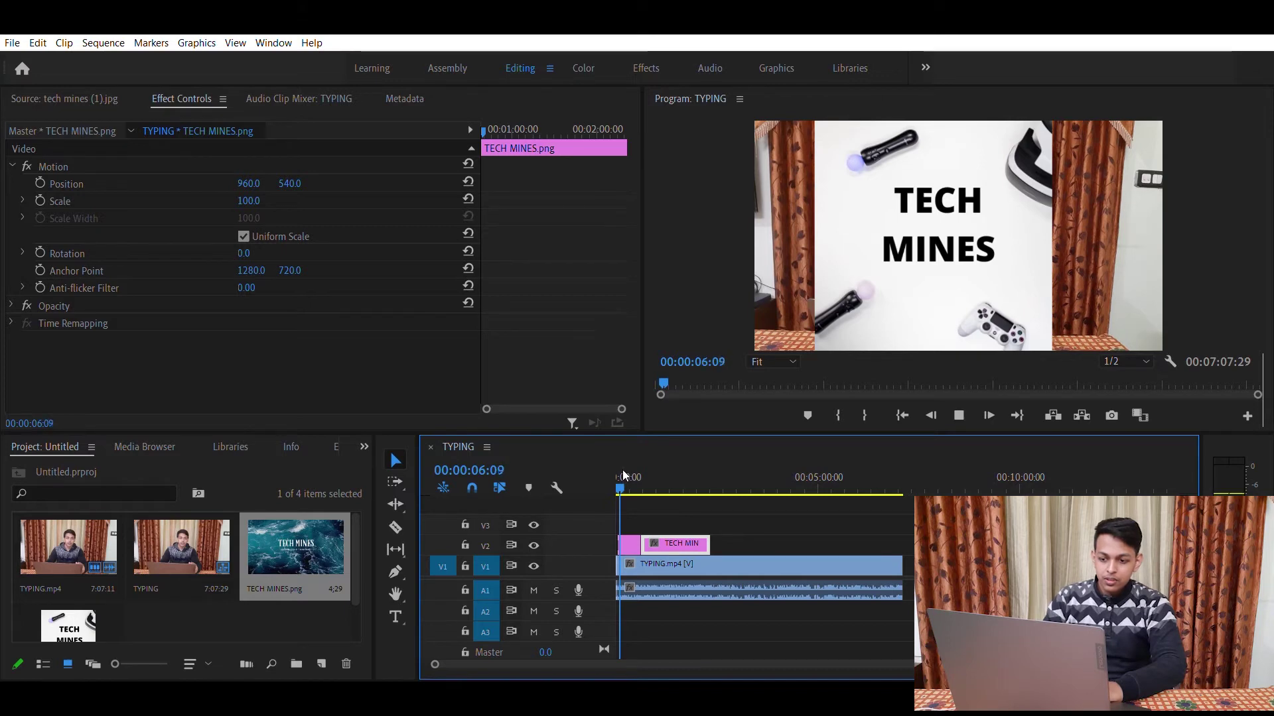
pyautogui.moveTo(627, 476); pyautogui.dragTo(639, 478)
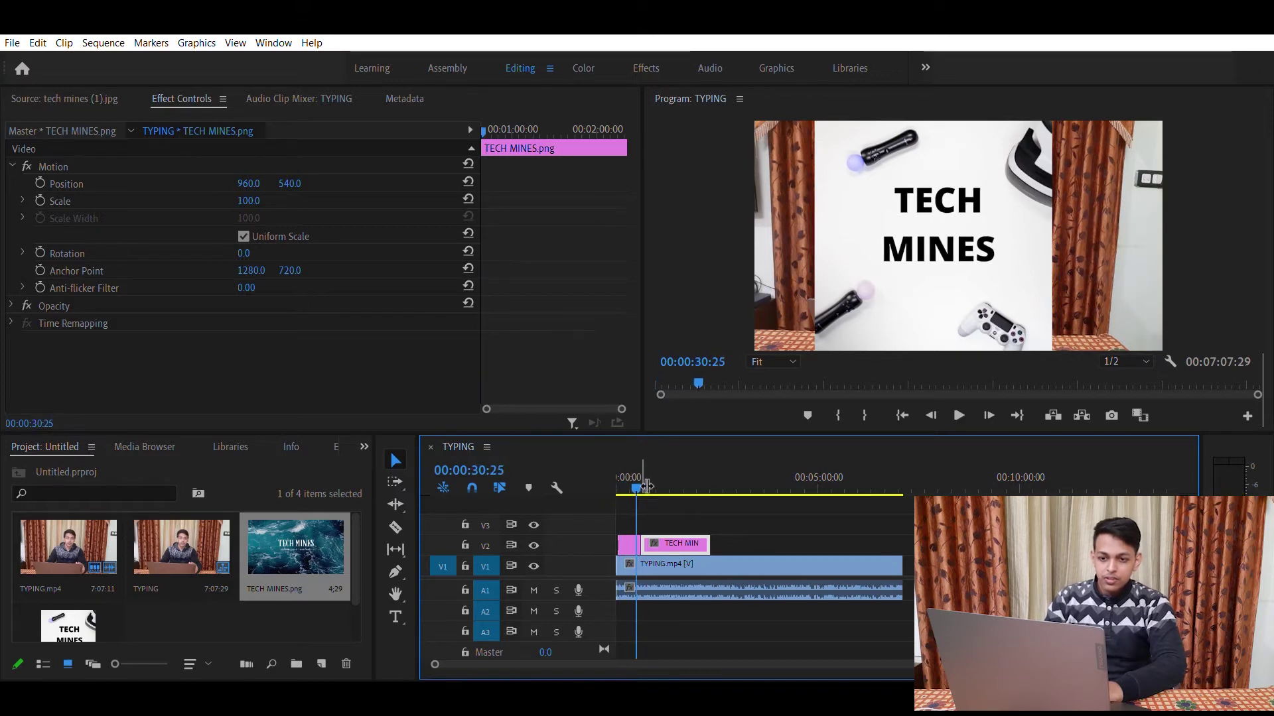
pyautogui.press('space')
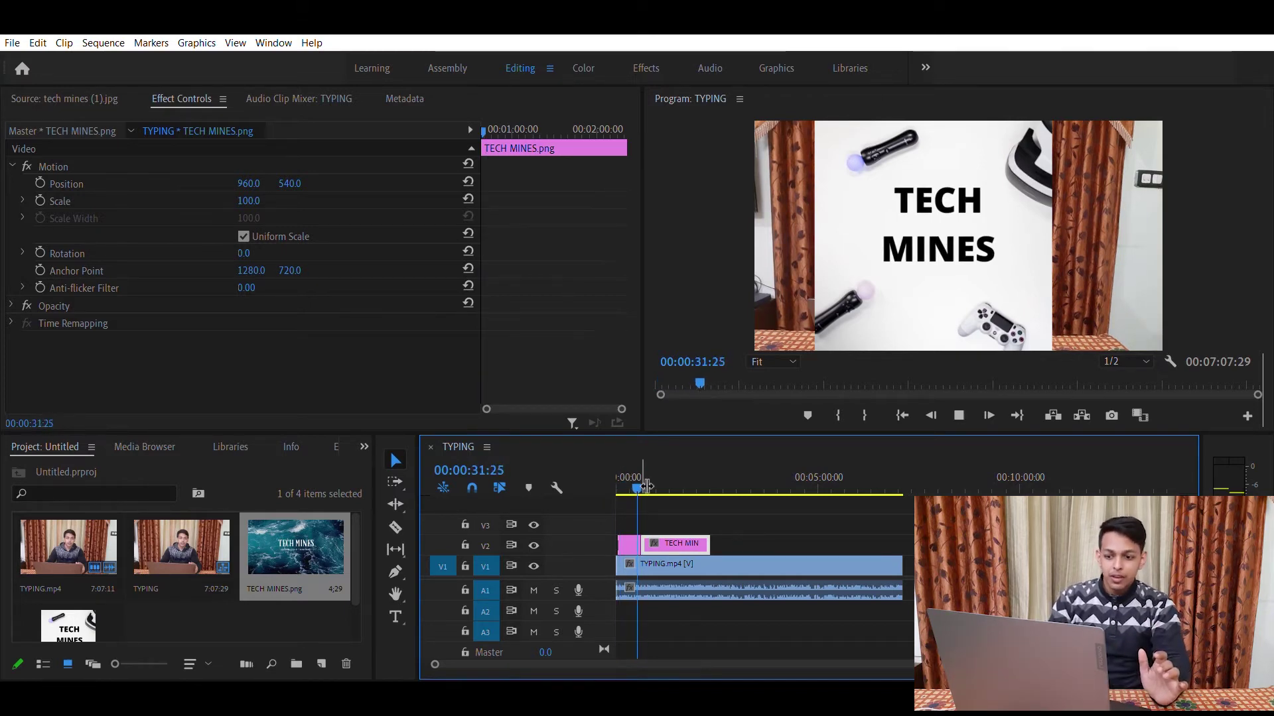
pyautogui.press('space')
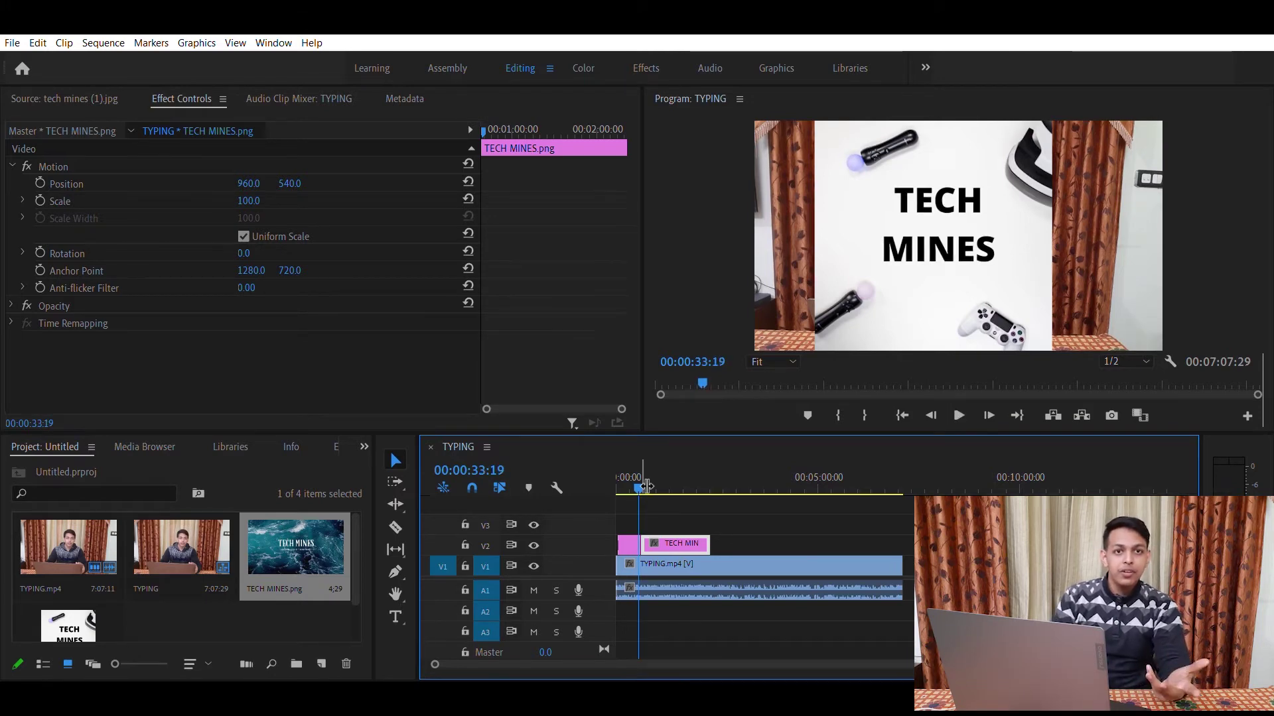
pyautogui.press('space')
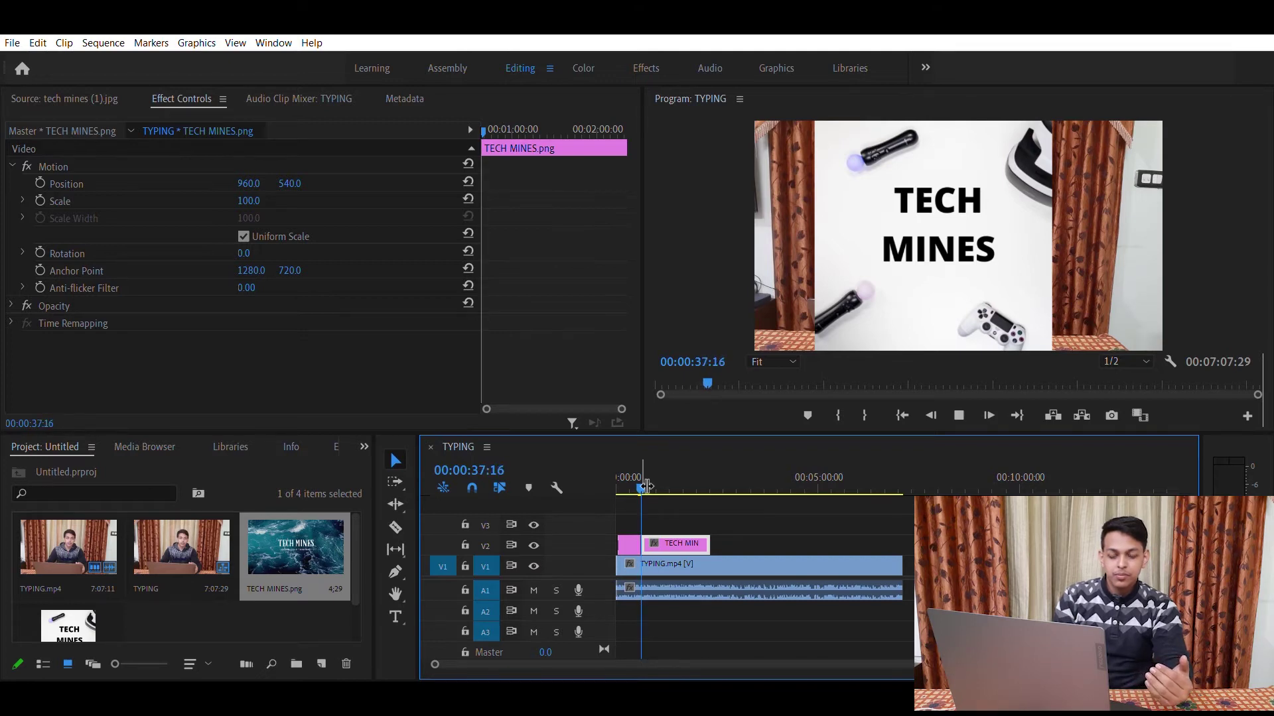
pyautogui.press('space')
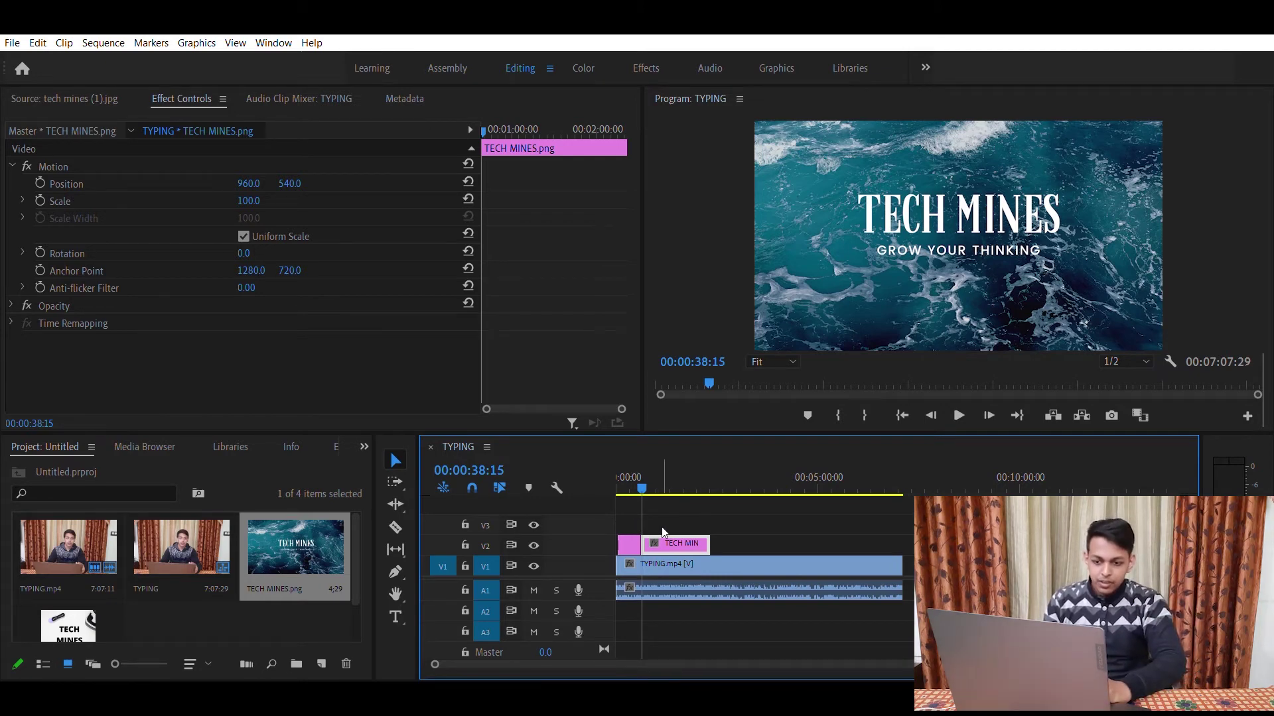
# - Move the TECH MINES.png clip up to track V3 and extend the first image clip on V2 so the two overlap
pyautogui.moveTo(670, 544); pyautogui.dragTo(630, 511)
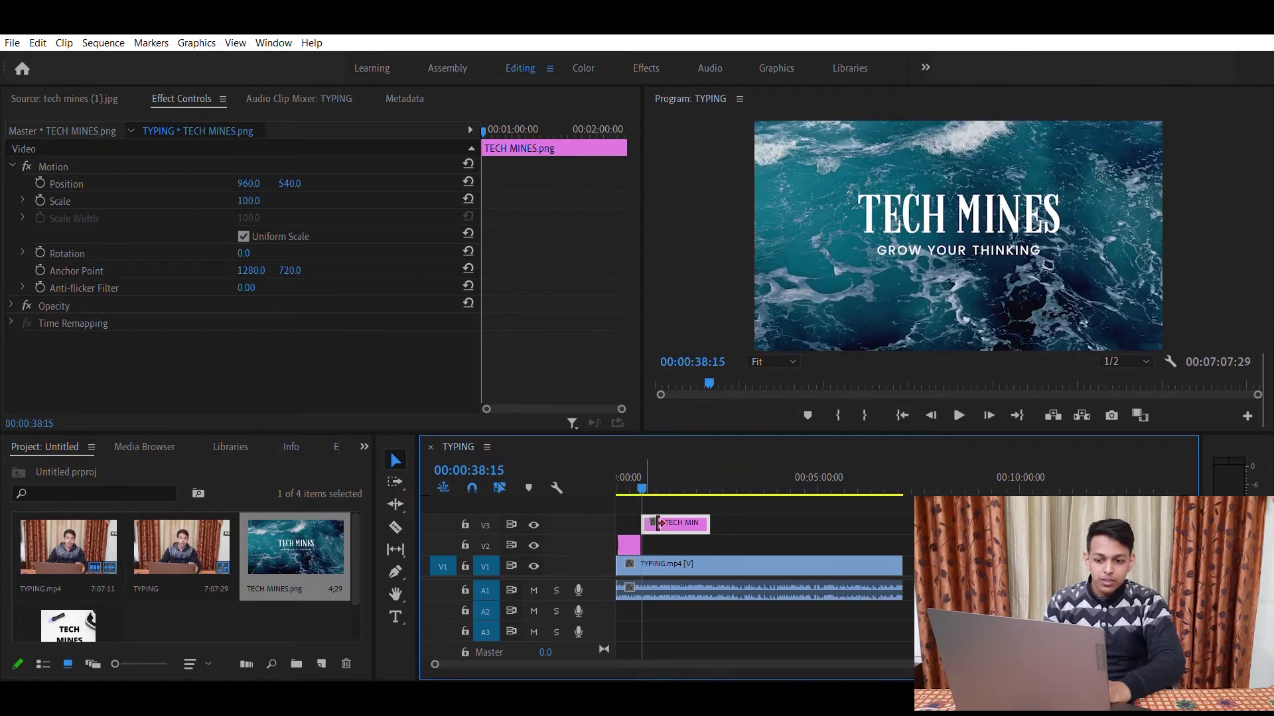
pyautogui.click(631, 542)
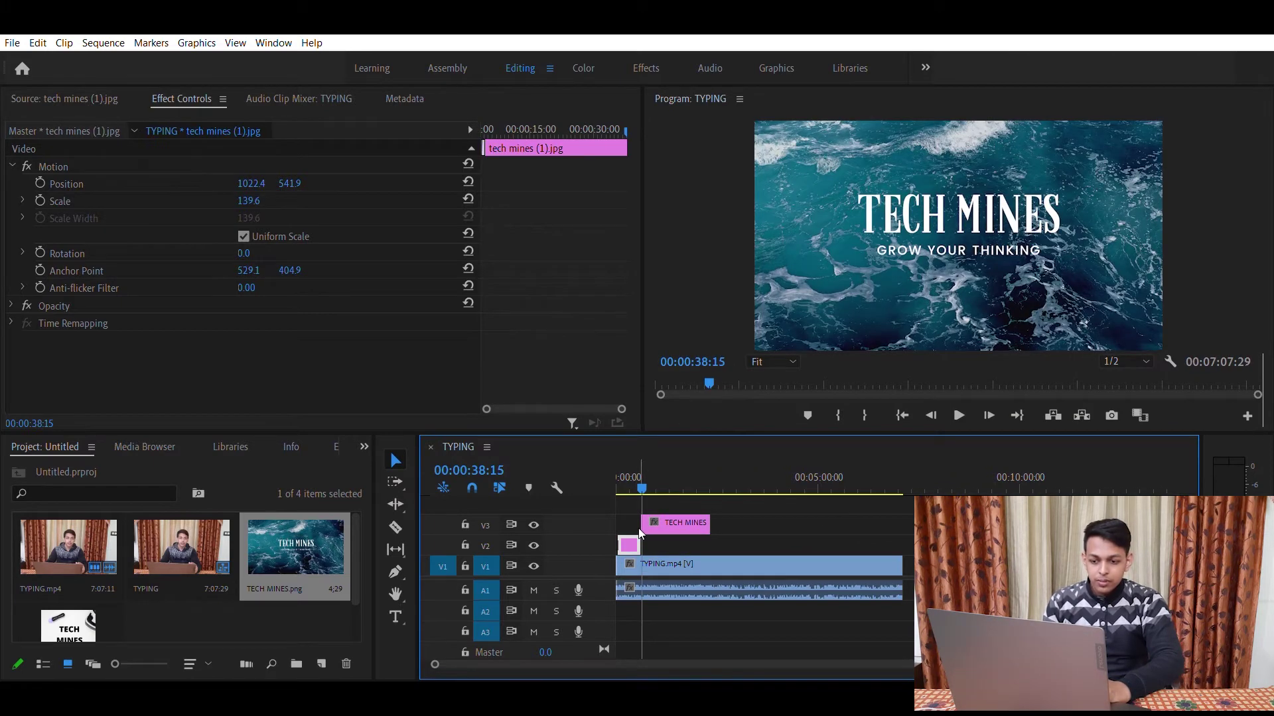
pyautogui.moveTo(650, 535); pyautogui.dragTo(690, 537)
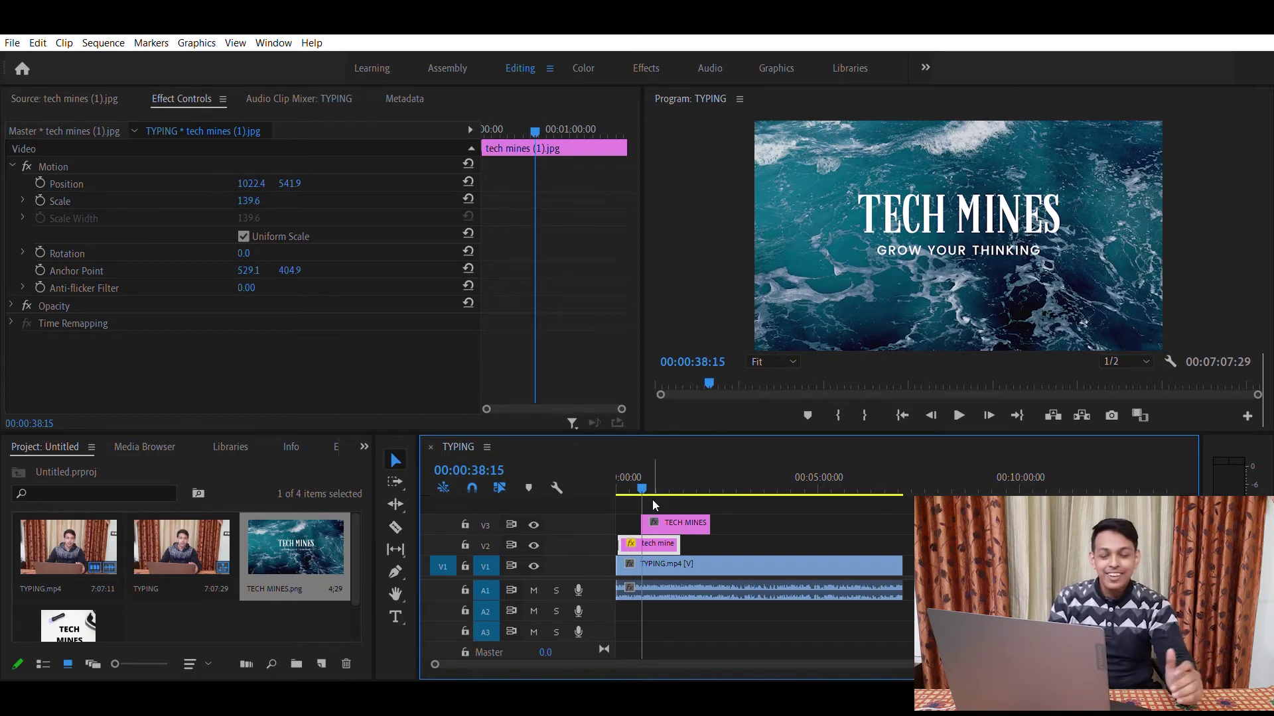
# - Preview the overlapping image clips by playing briefly and moving the playhead to 00:00:17:08 and 00:01:05:11
pyautogui.press('space')
pyautogui.press('space')
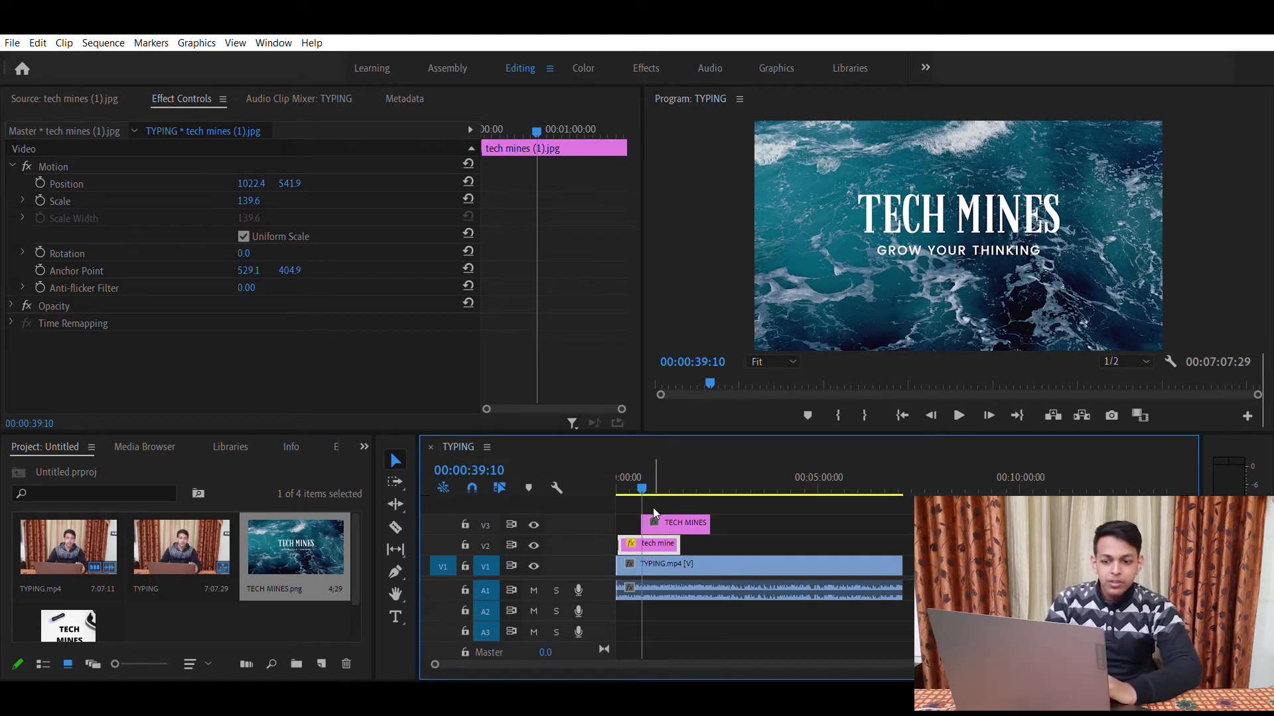
pyautogui.moveTo(638, 468); pyautogui.dragTo(625, 470)
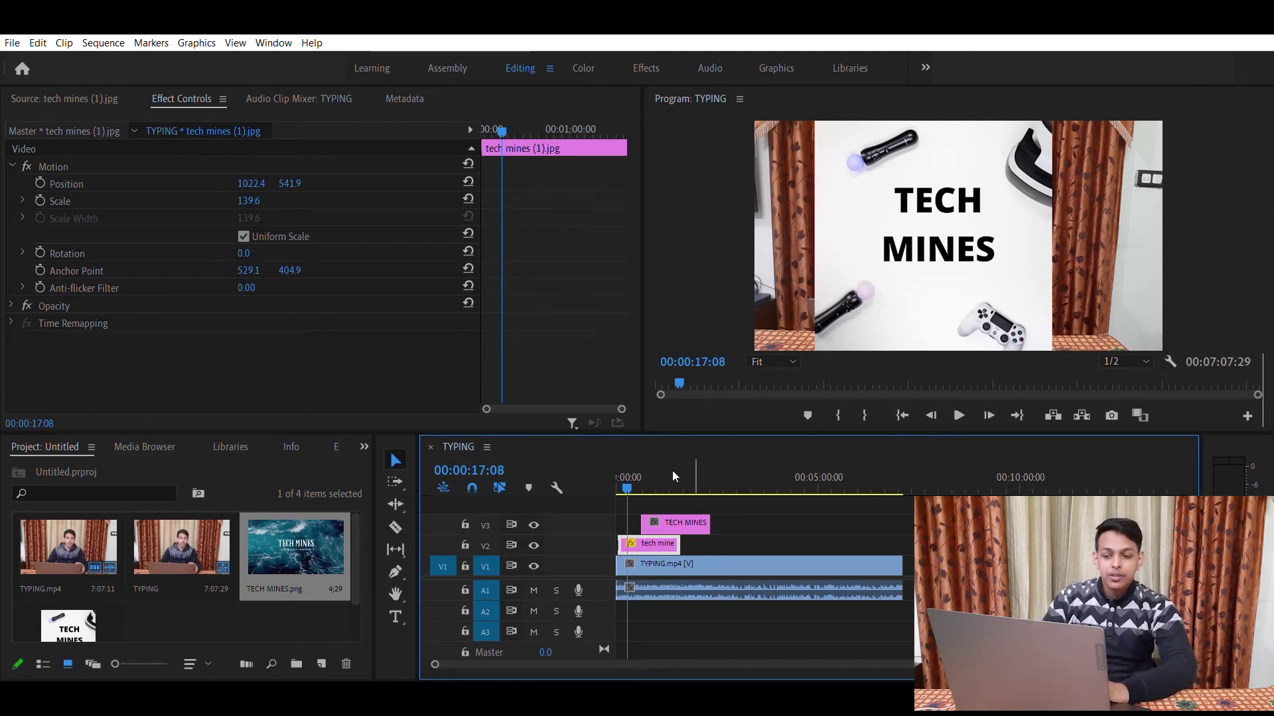
pyautogui.moveTo(631, 469); pyautogui.dragTo(662, 471)
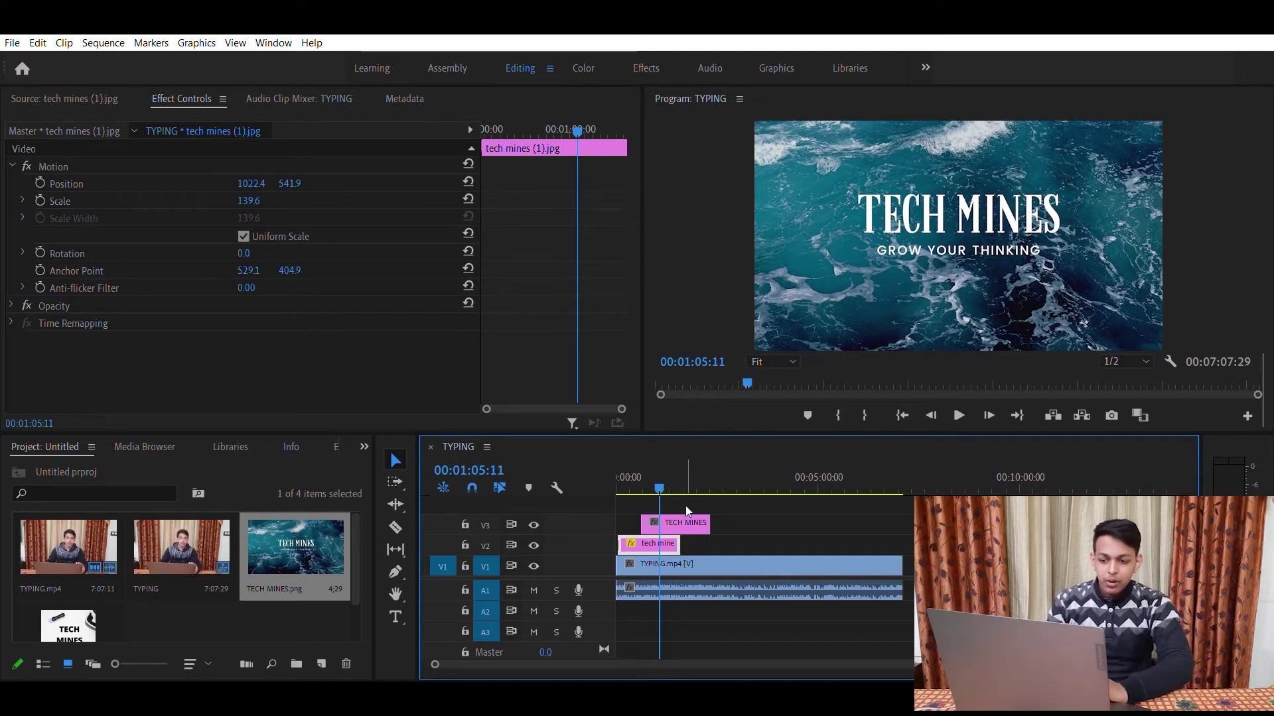
# - Move the TECH MINES.png clip back to track V2 directly after the first image and play across the cut
pyautogui.click(704, 521)
pyautogui.moveTo(707, 515); pyautogui.dragTo(730, 544)
pyautogui.moveTo(662, 478); pyautogui.dragTo(679, 475)
pyautogui.press('space')
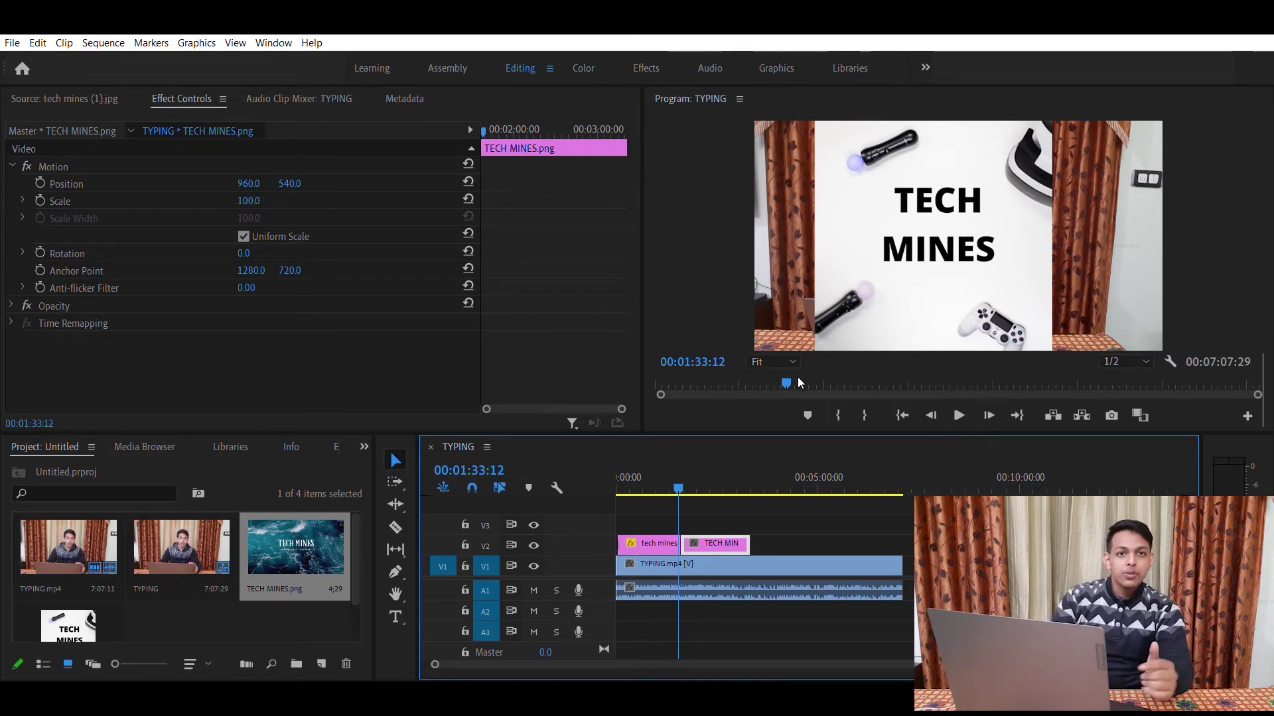
pyautogui.press('space')
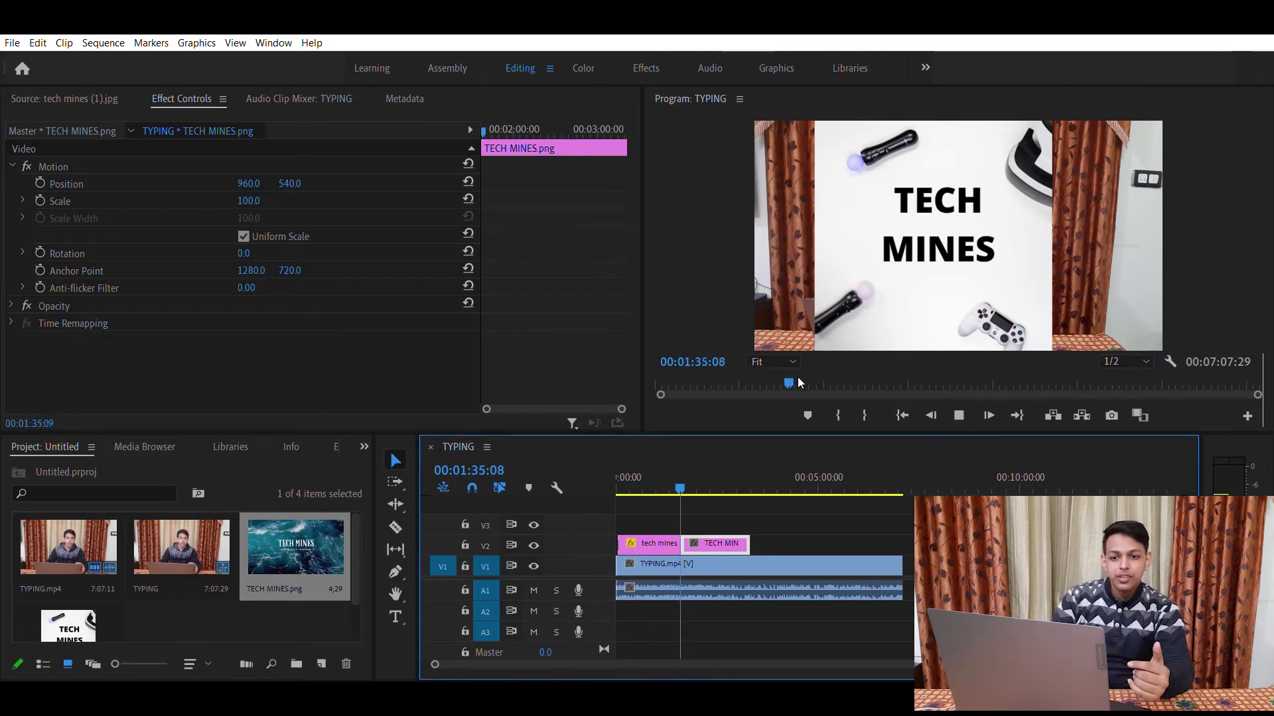
pyautogui.press('space')
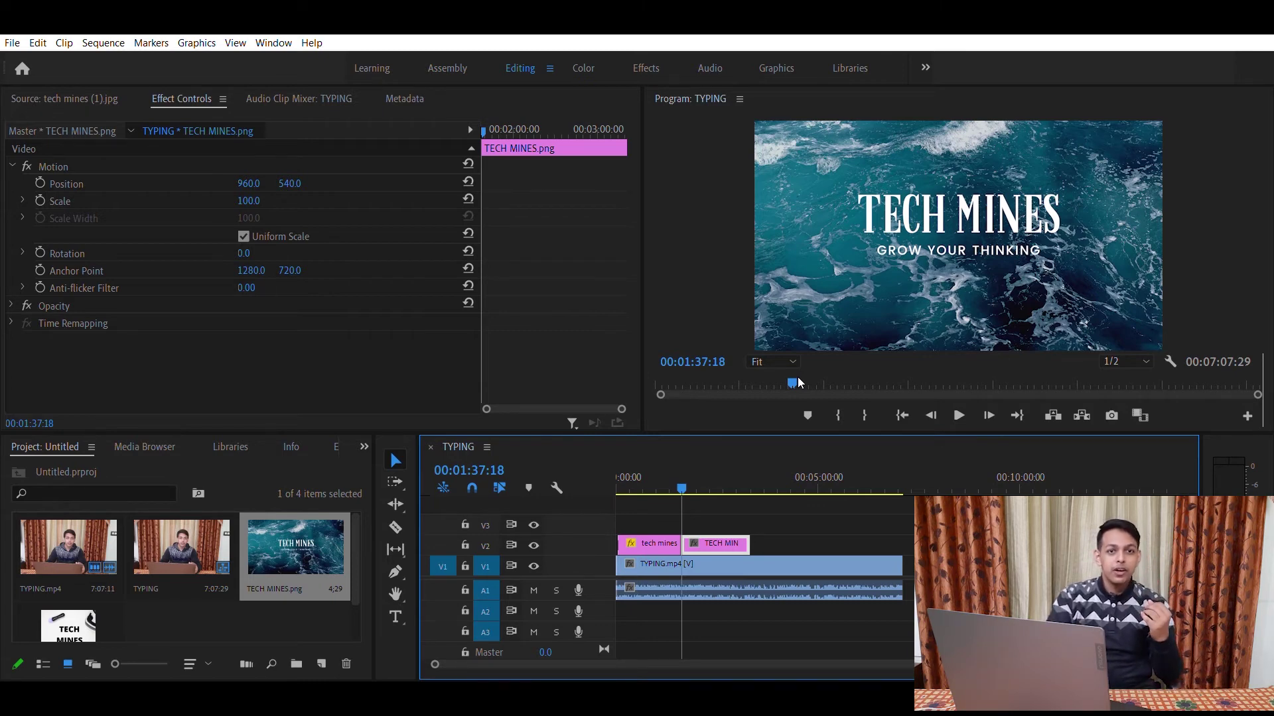
# - Apply the Dip to White dissolve transition at the cut between the first image and TECH MINES.png on track V2
pyautogui.click(335, 435)
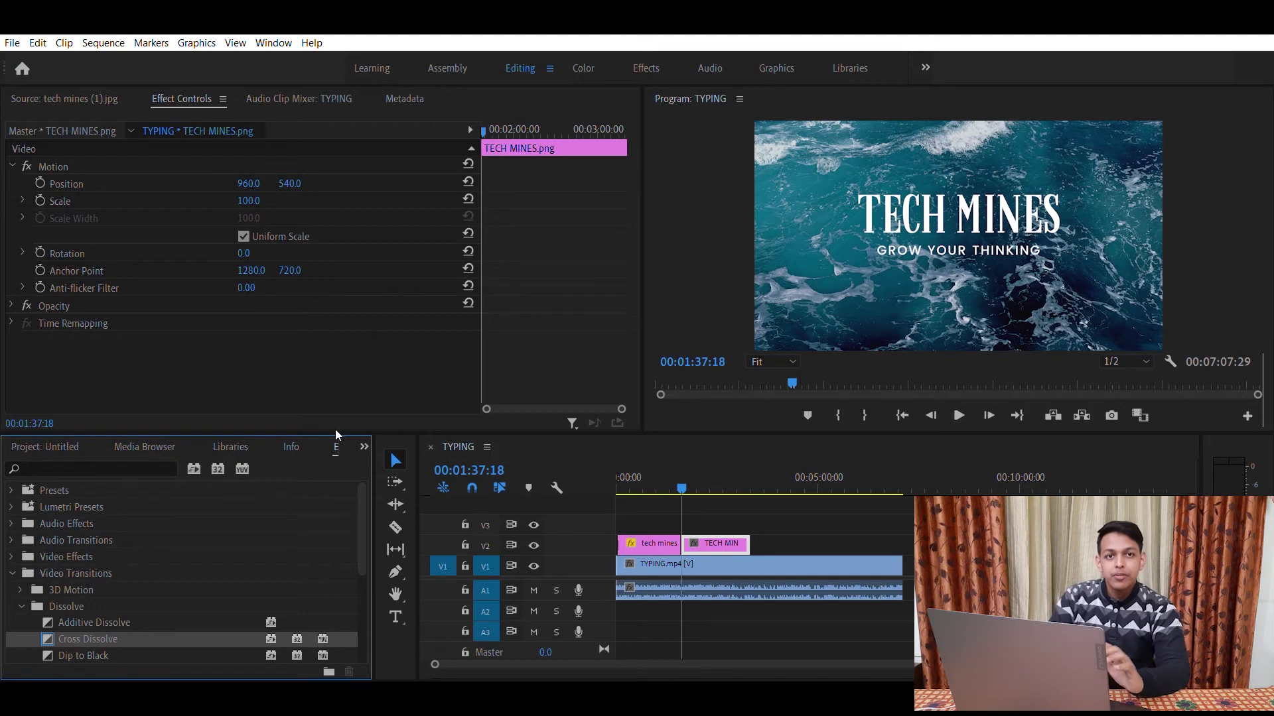
pyautogui.scroll(-3, 183, 533)
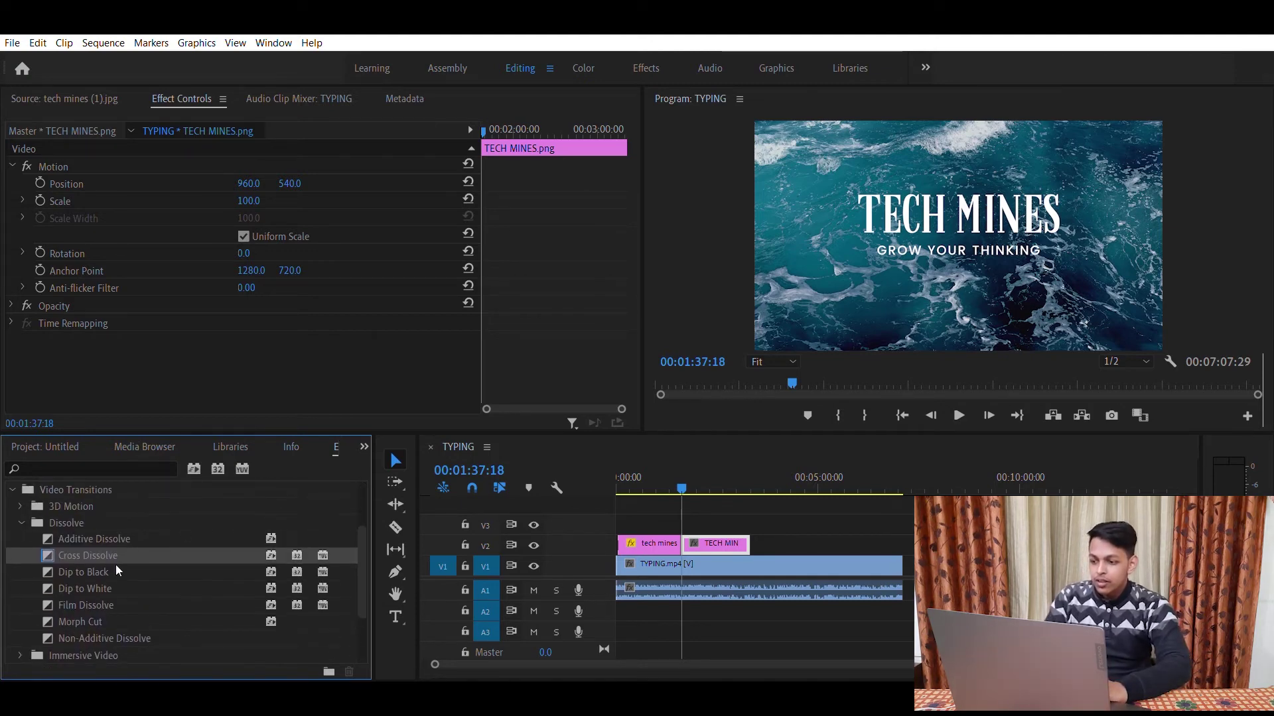
pyautogui.press('Down')
pyautogui.press('Down')
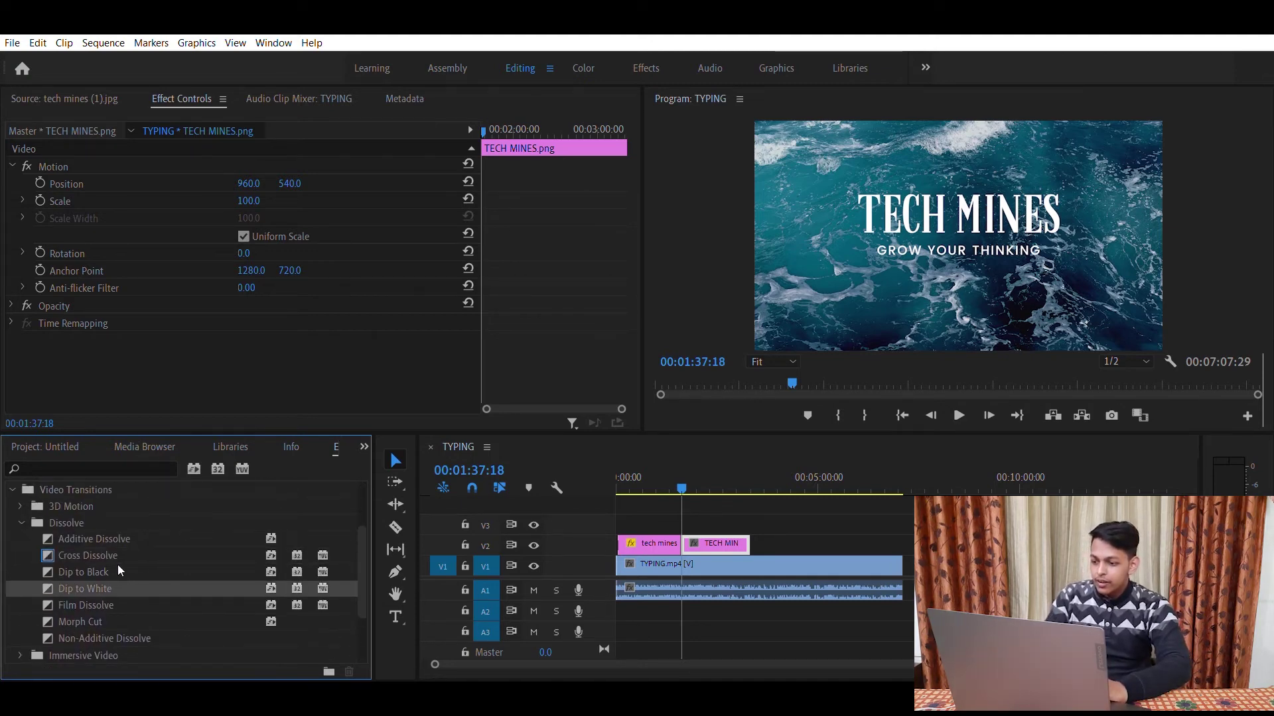
pyautogui.moveTo(94, 575); pyautogui.dragTo(693, 537)
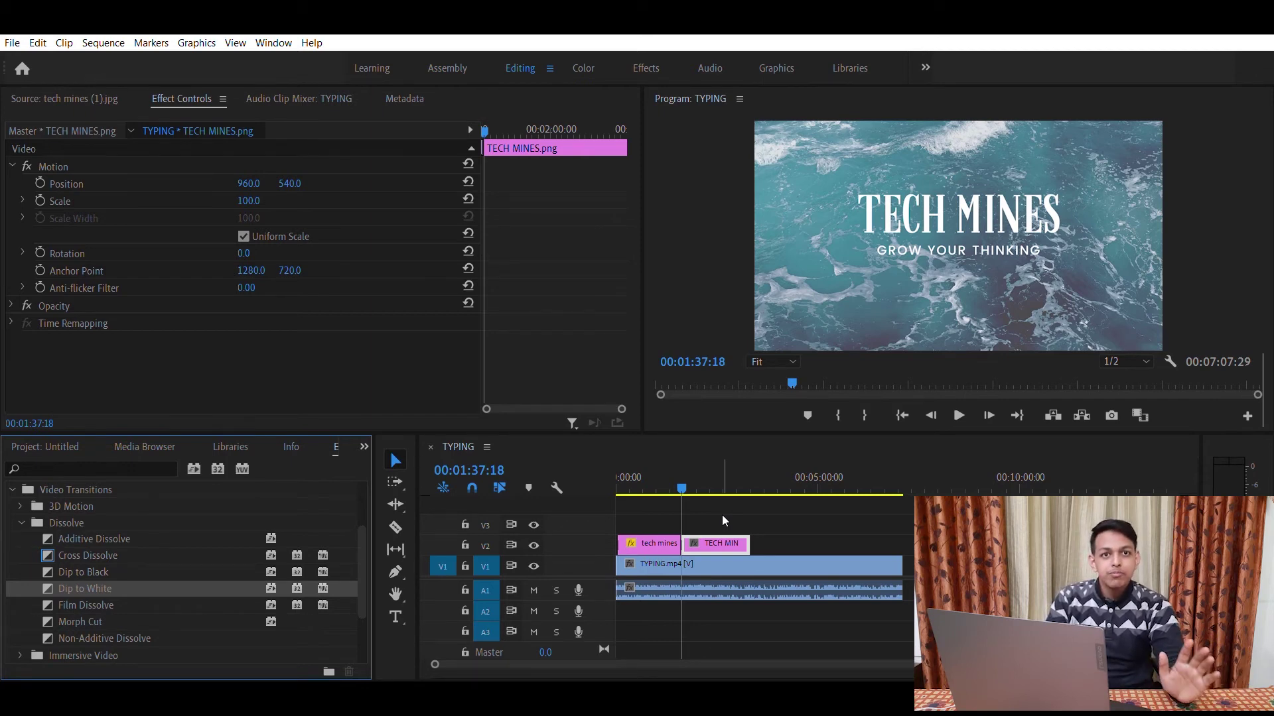
# - Play the sequence repeatedly across the transition between the two image clips, including from about 00:01:33:22
pyautogui.click(682, 472)
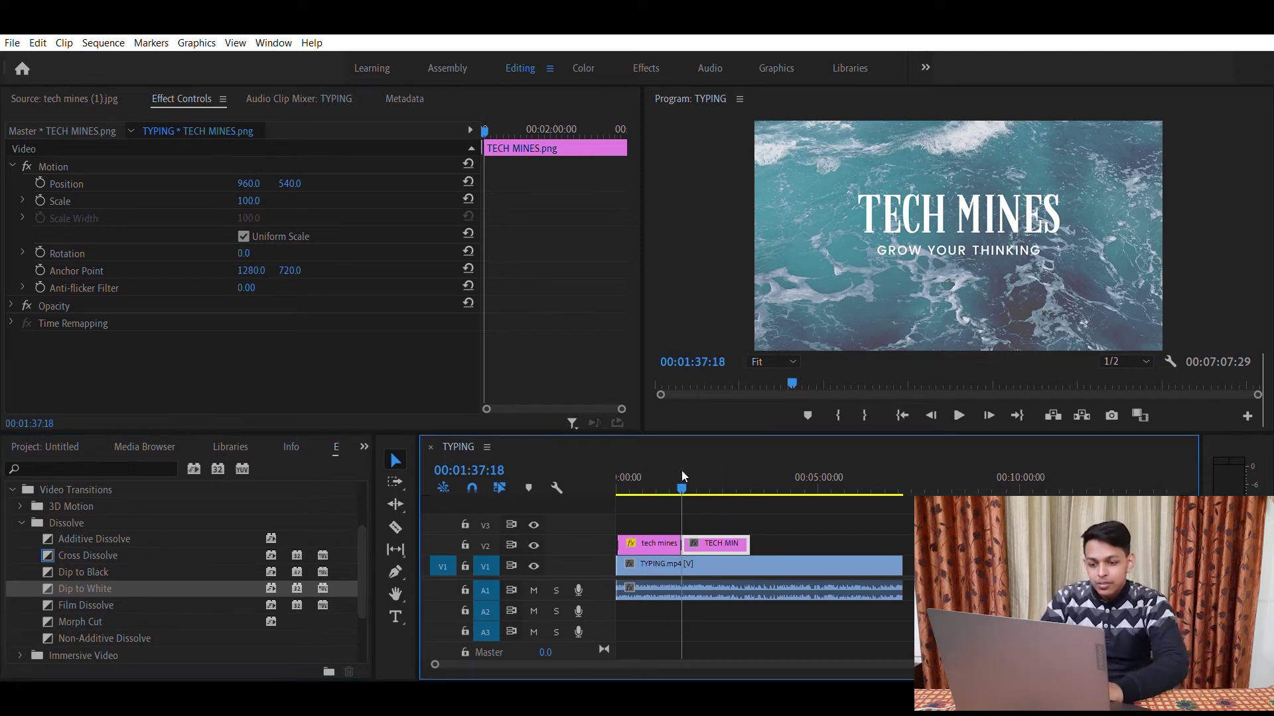
pyautogui.press('space')
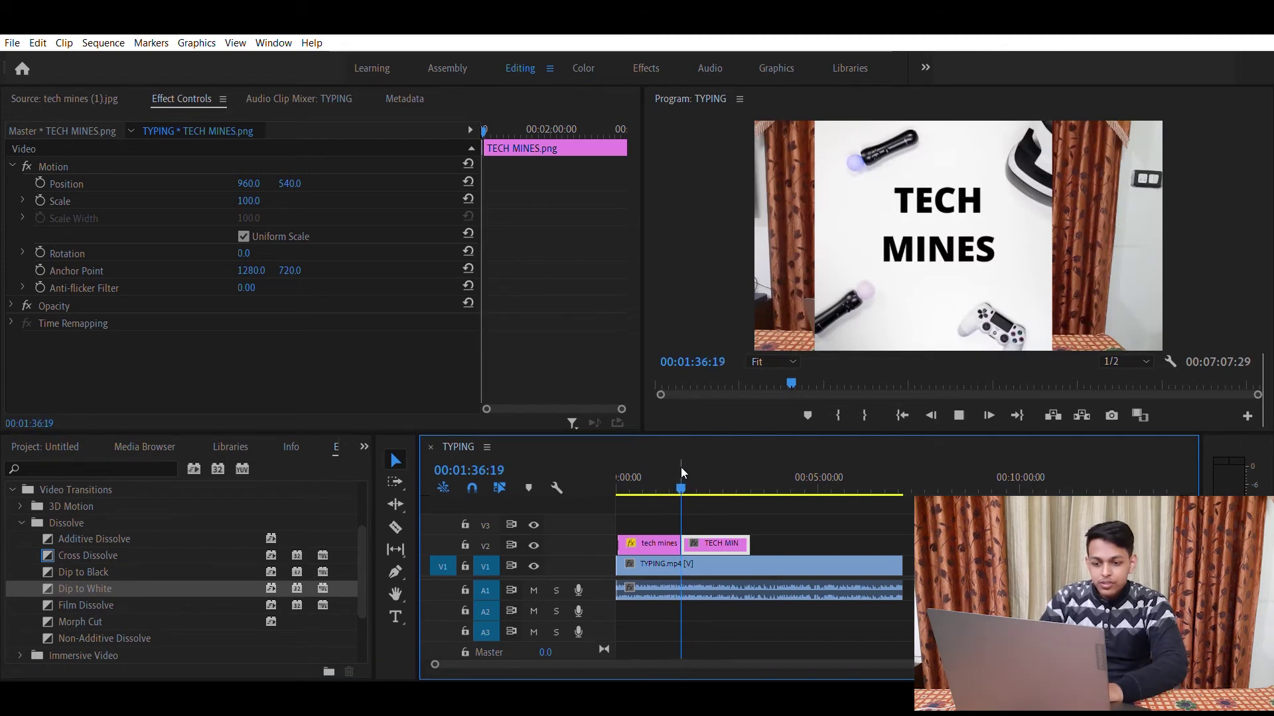
pyautogui.press('space')
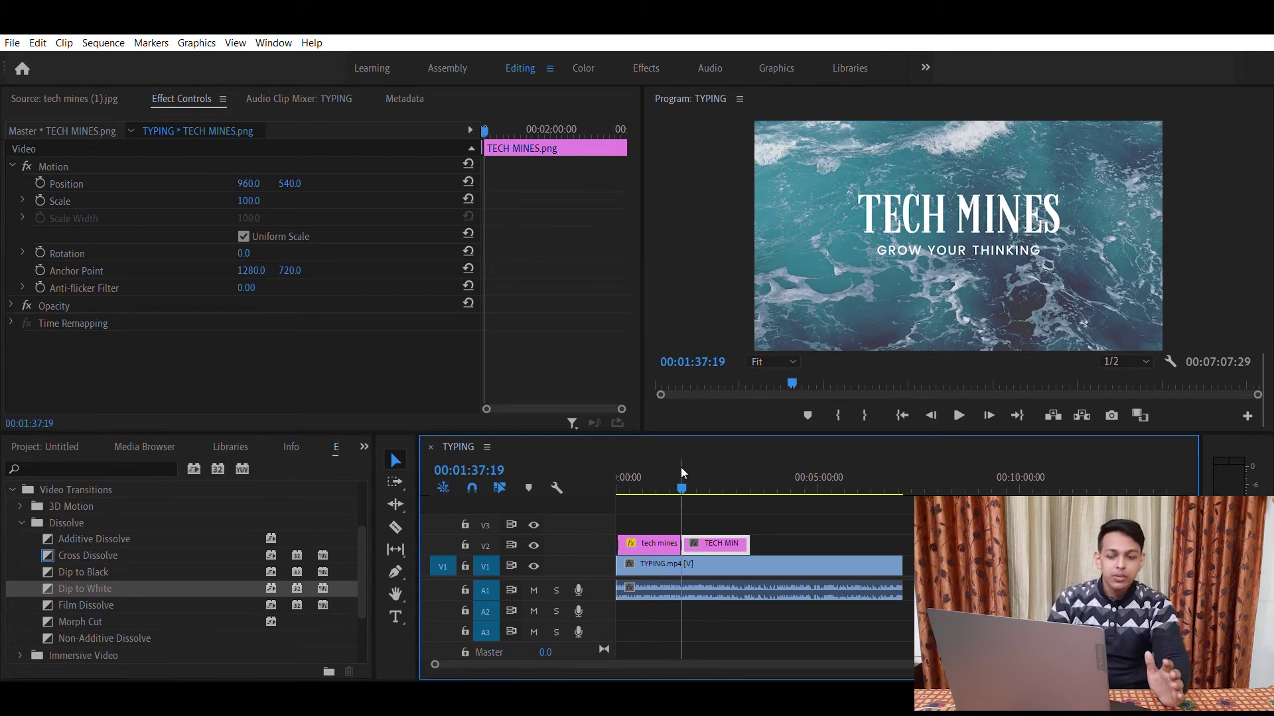
pyautogui.click(682, 473)
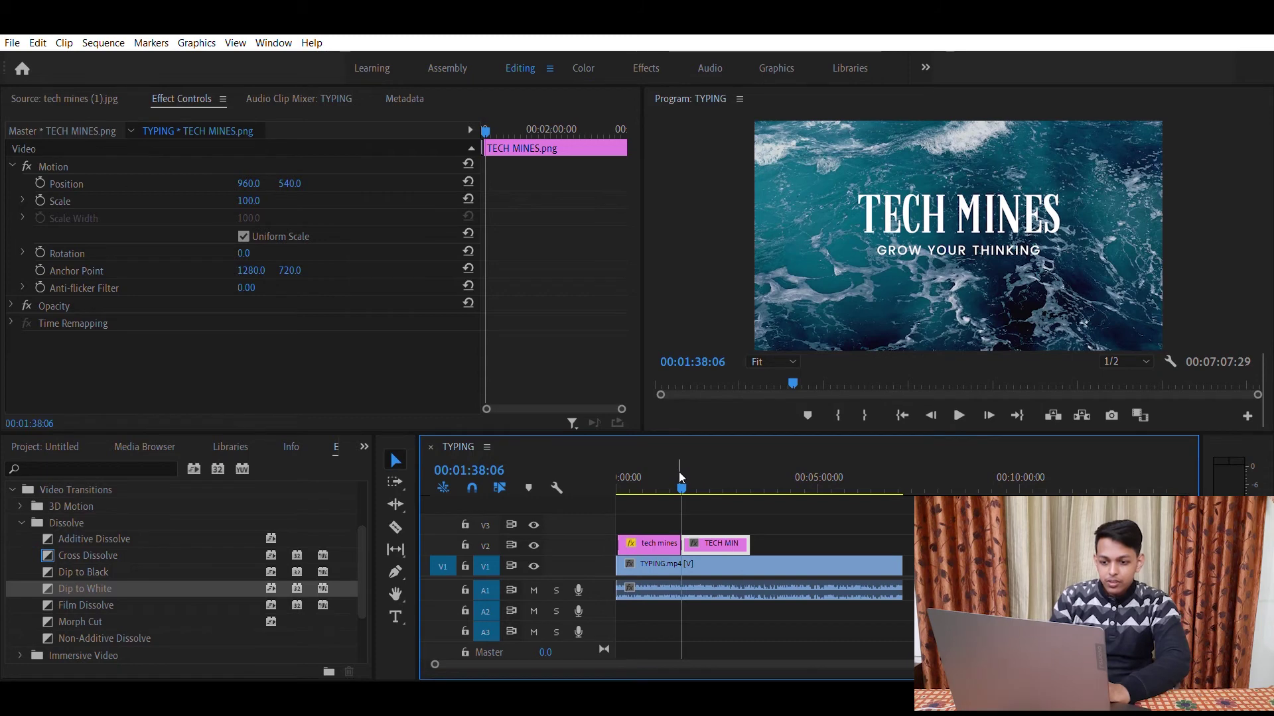
pyautogui.click(674, 471)
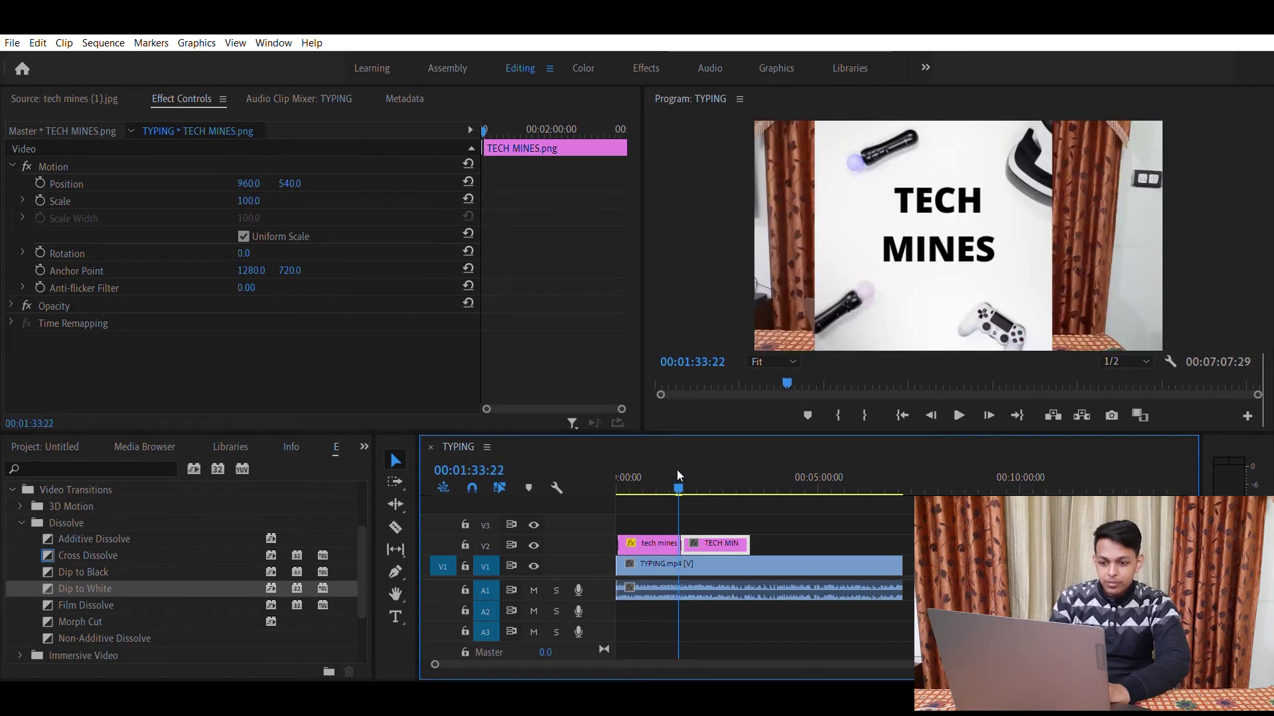
pyautogui.click(677, 469)
pyautogui.press('space')
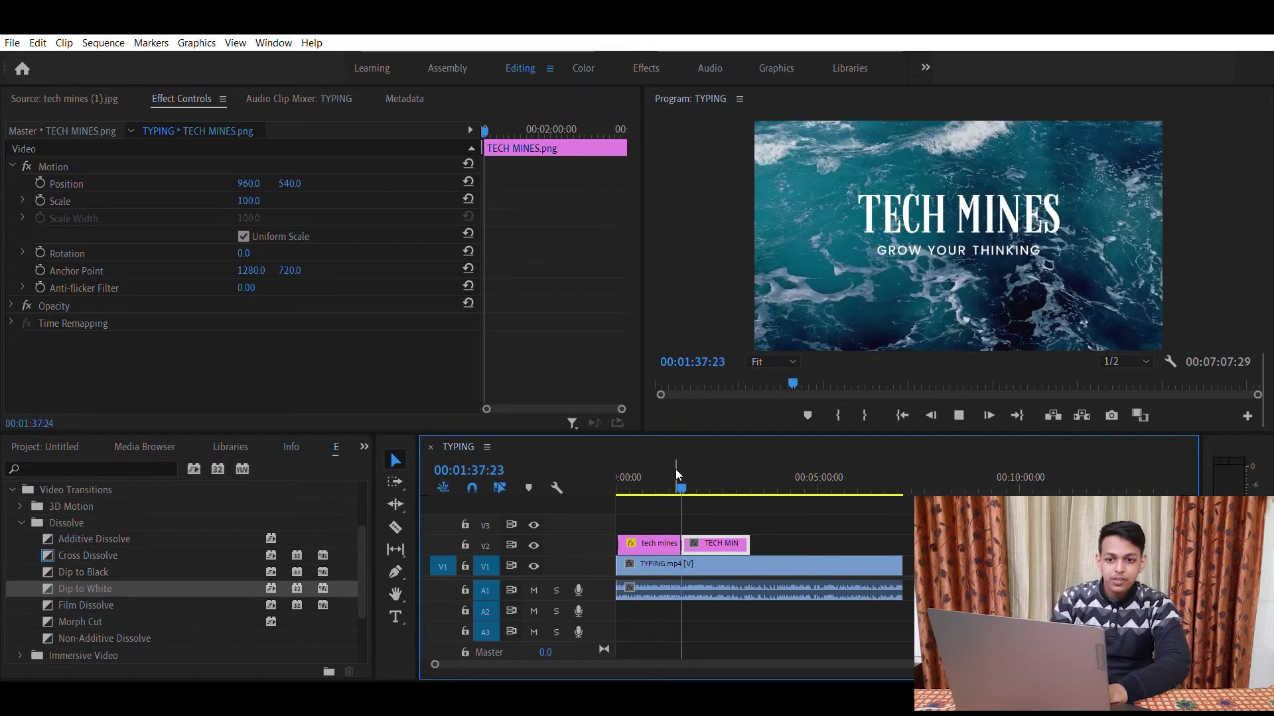
pyautogui.press('space')
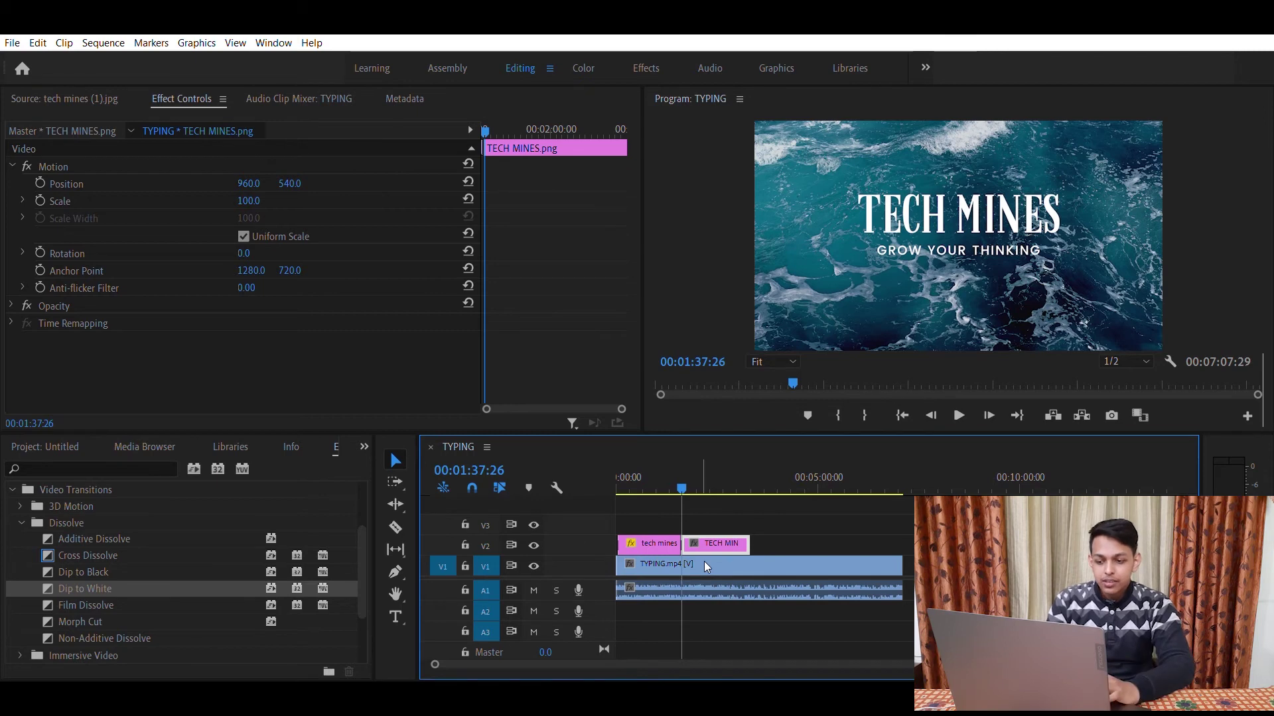
pyautogui.press('space')
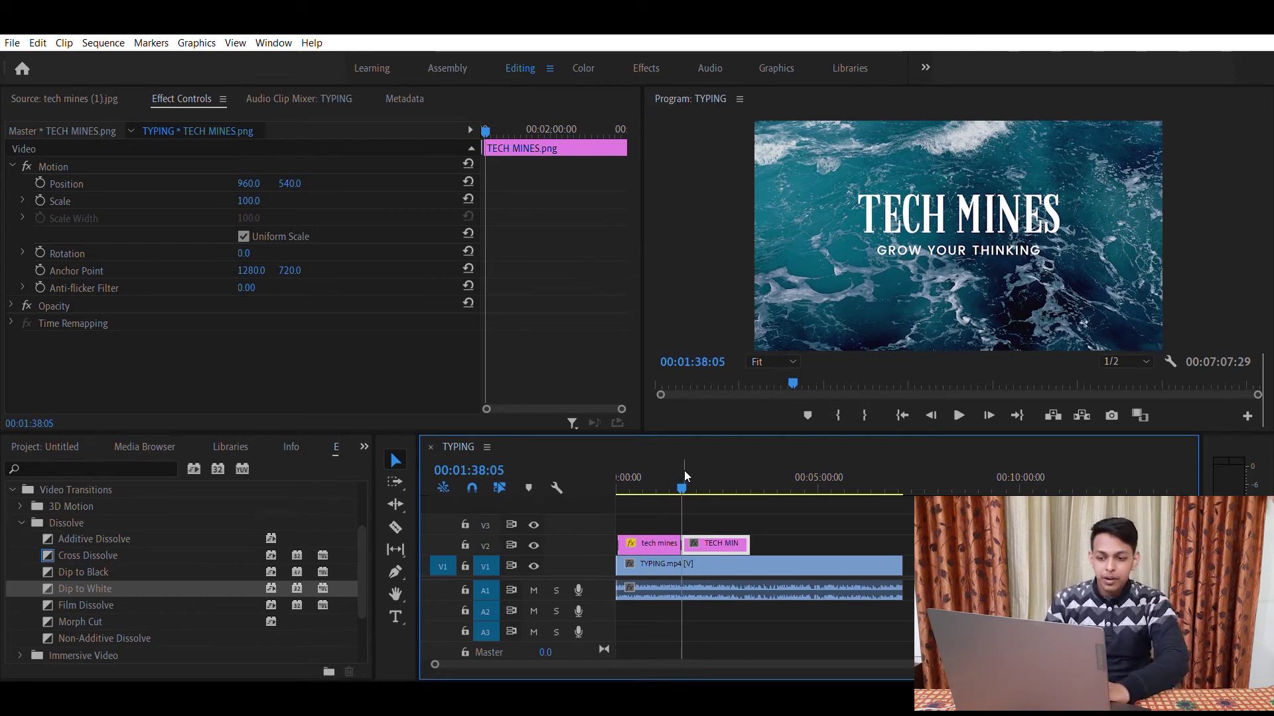
# - Move the playhead to 00:04:25:05, select the TYPING.mp4 clip there and play it briefly
pyautogui.moveTo(686, 478); pyautogui.dragTo(803, 489)
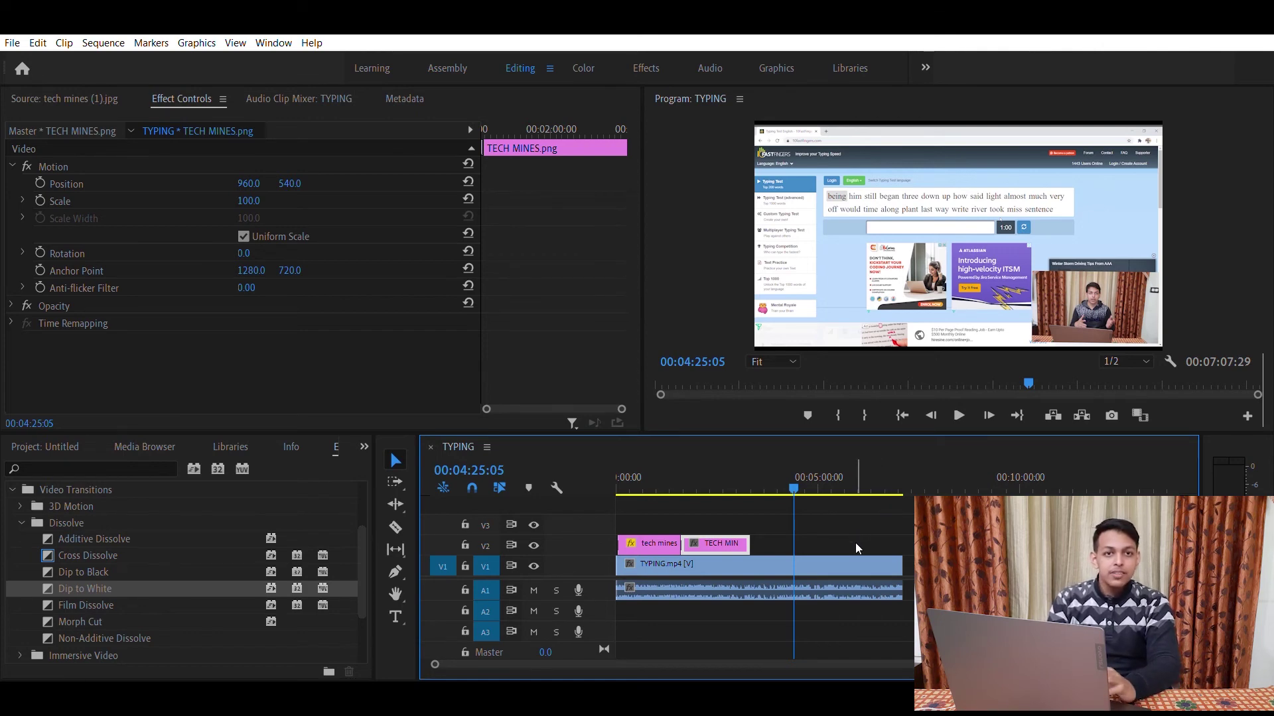
pyautogui.press('d')
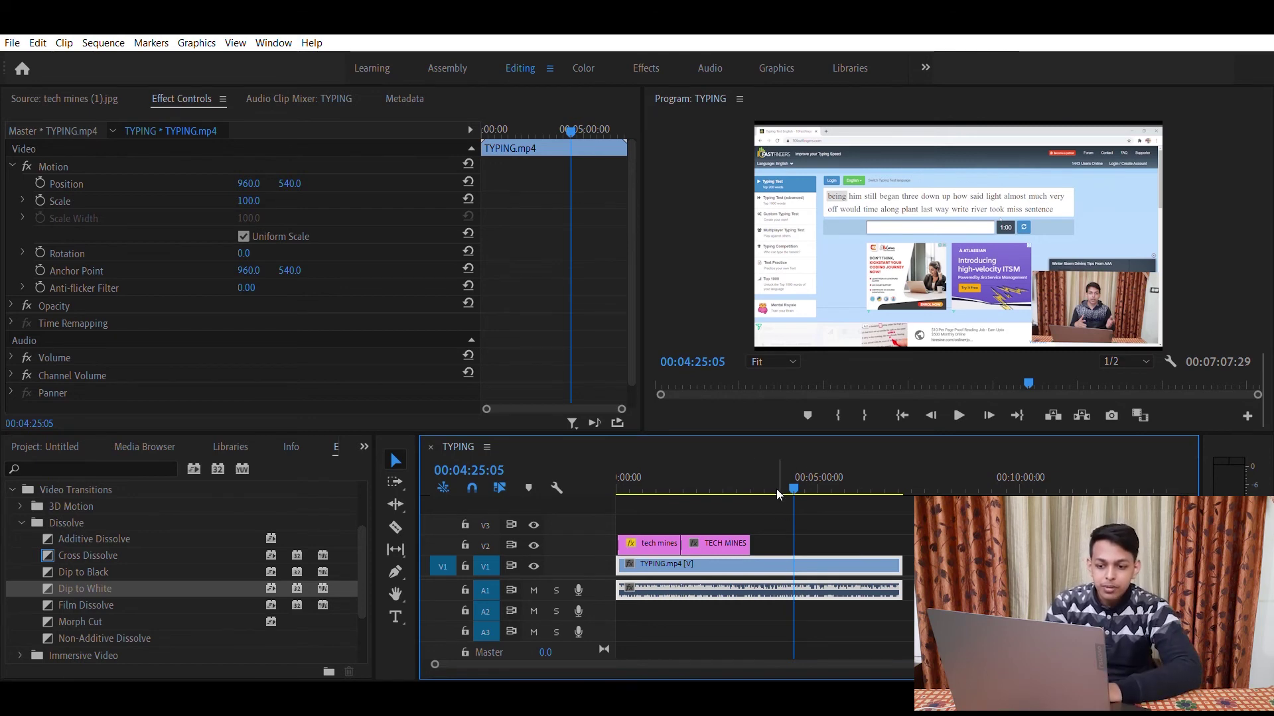
pyautogui.press('space')
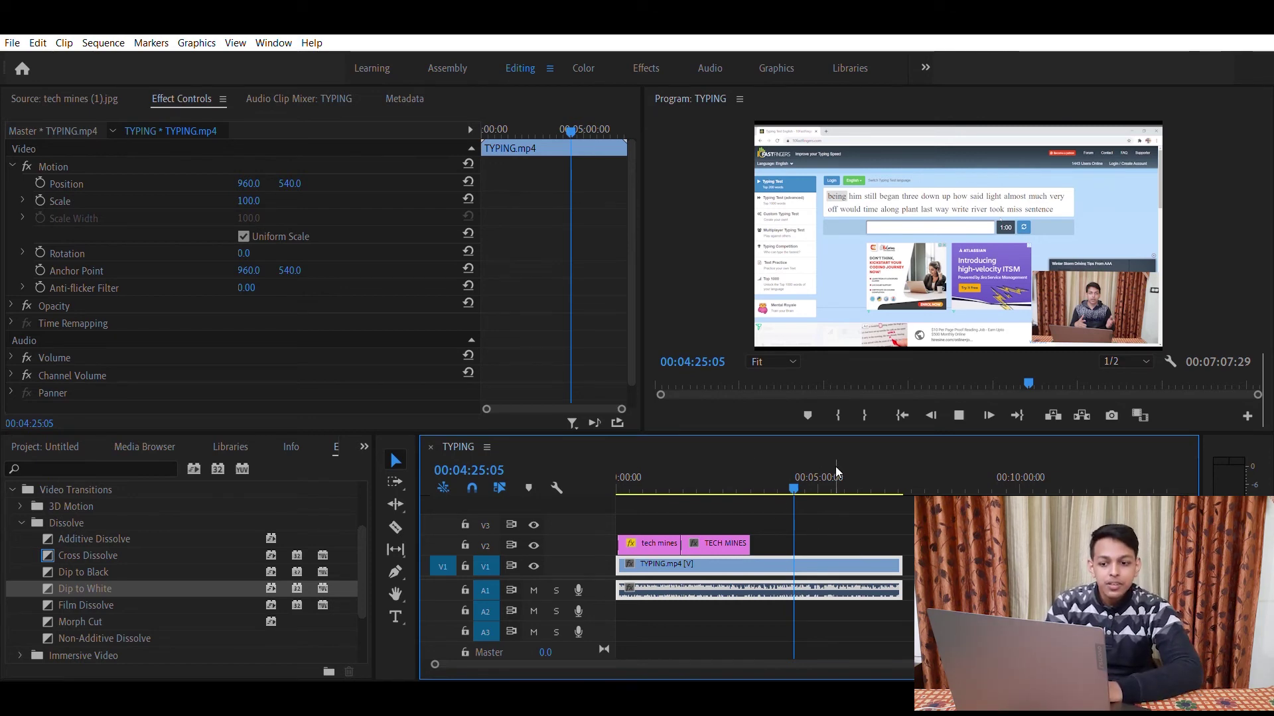
pyautogui.press('space')
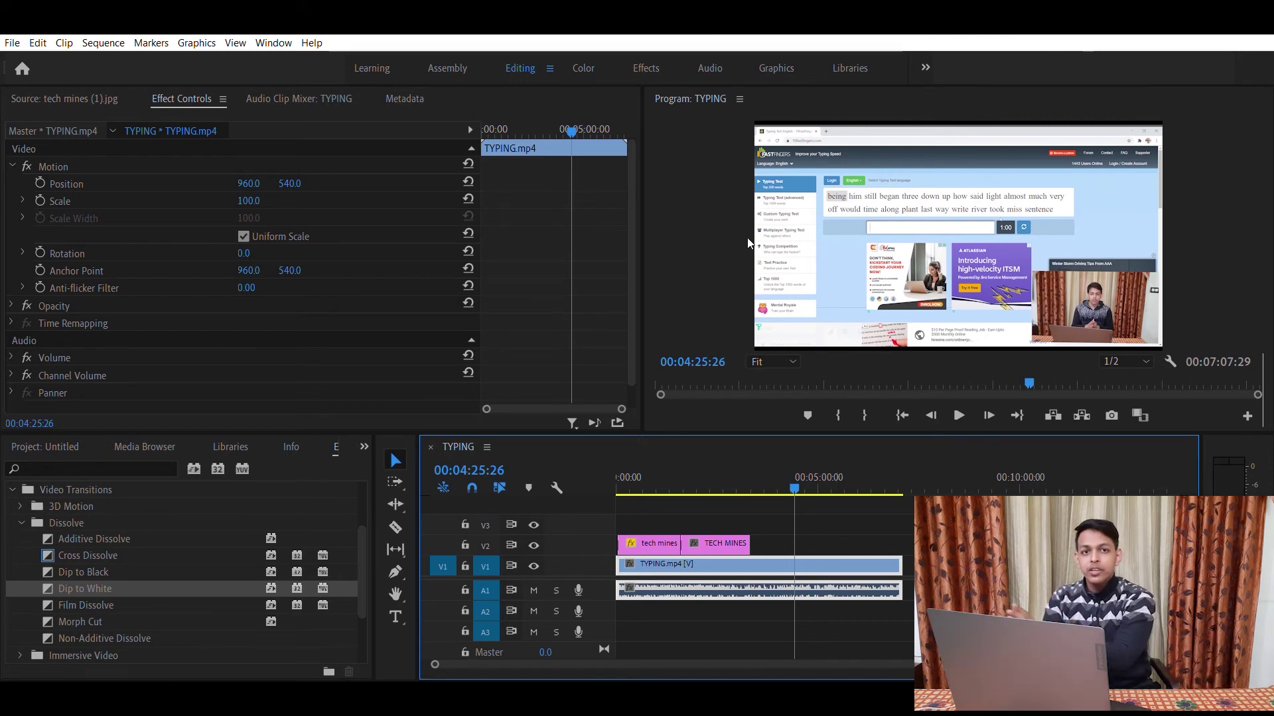
# - Display tech mines (1).jpg in the Source monitor, then make the Program monitor the active panel
pyautogui.click(118, 98)
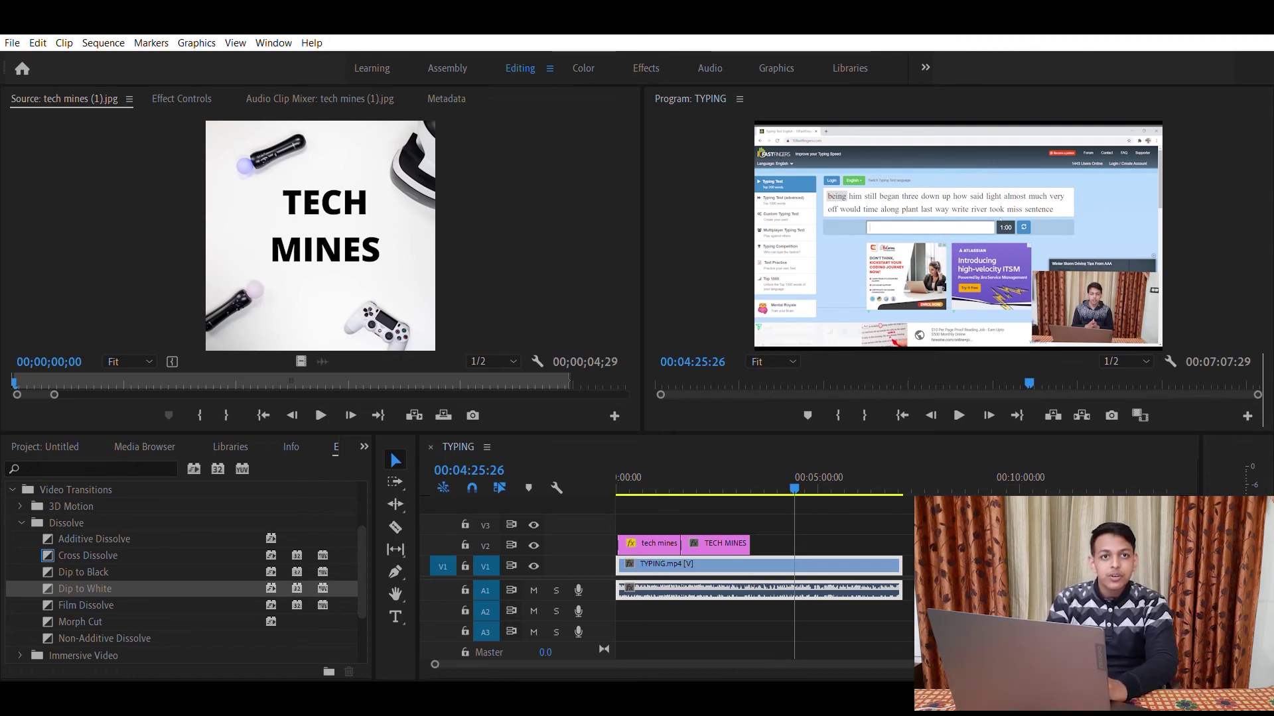
pyautogui.click(435, 77)
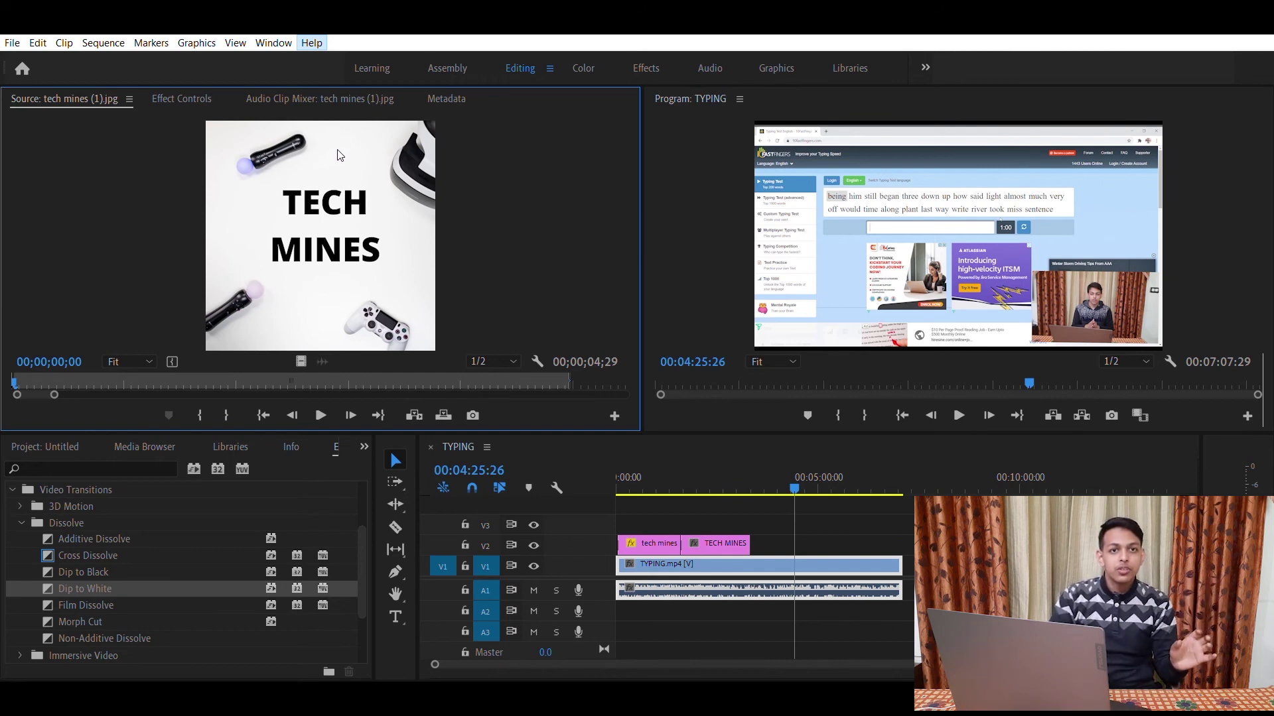
pyautogui.click(652, 267)
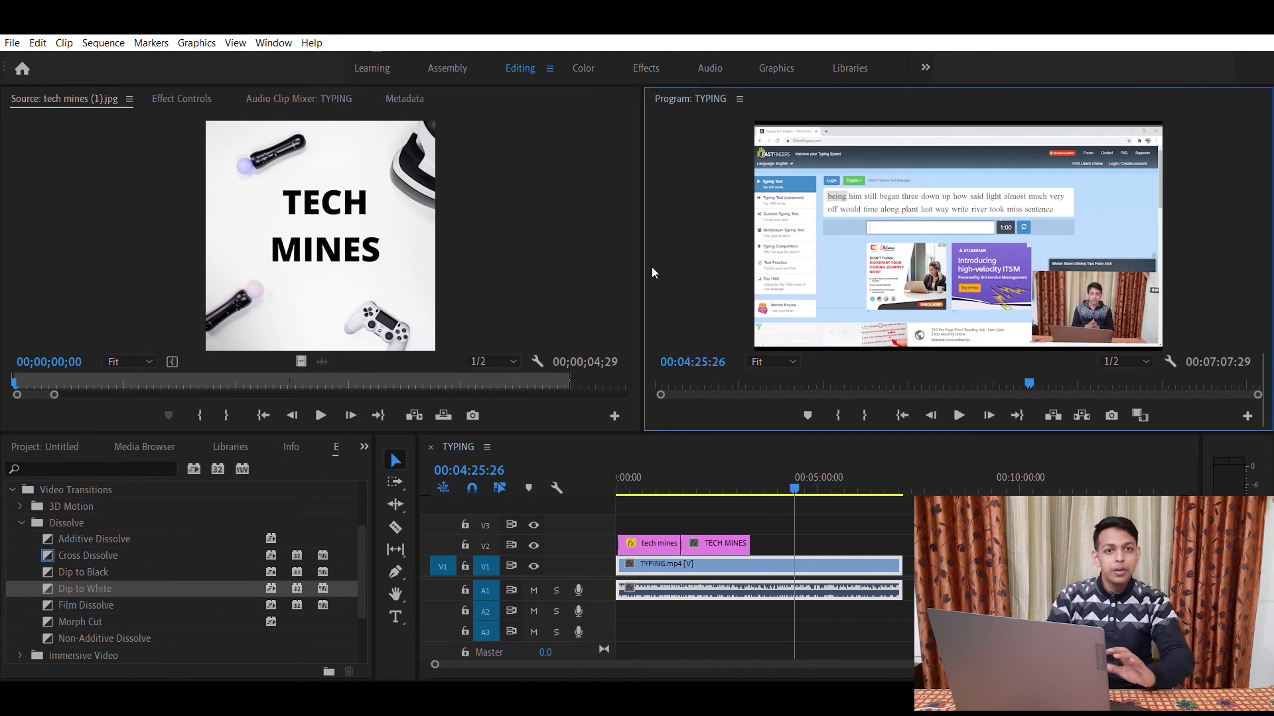